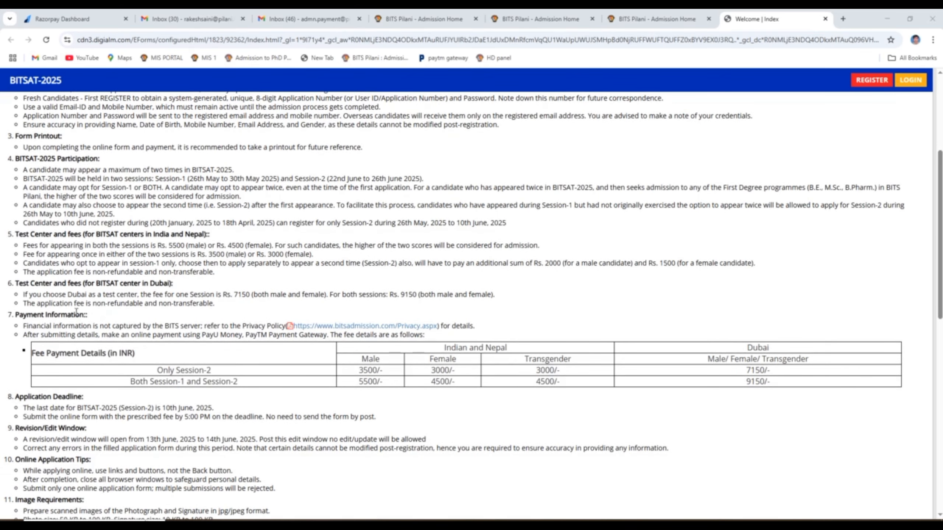
- Open the Session-2 registration form from the instructions page and begin the candidate's first name
left_click_drag(23, 272, 220, 273)
left_click(872, 80)
left_click(372, 414)
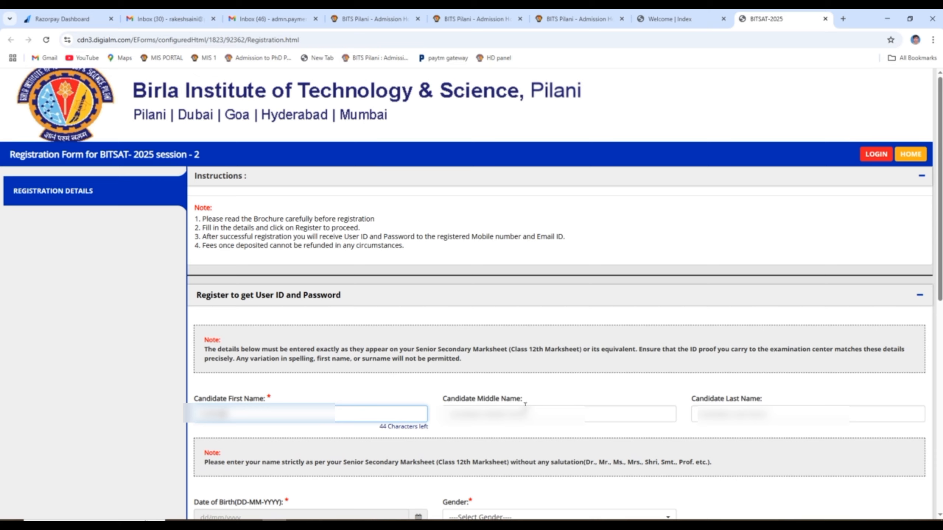
- Enter the candidate's last name
left_click(712, 415)
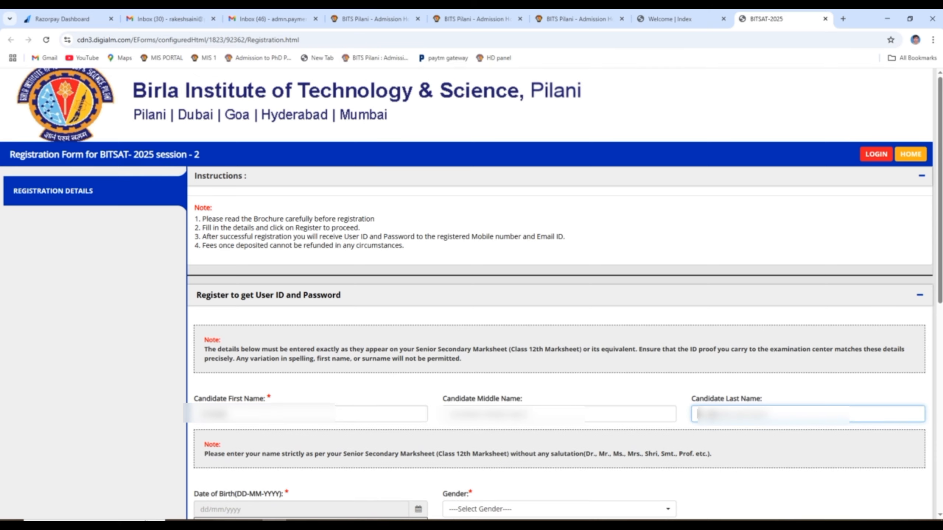
type("*****")
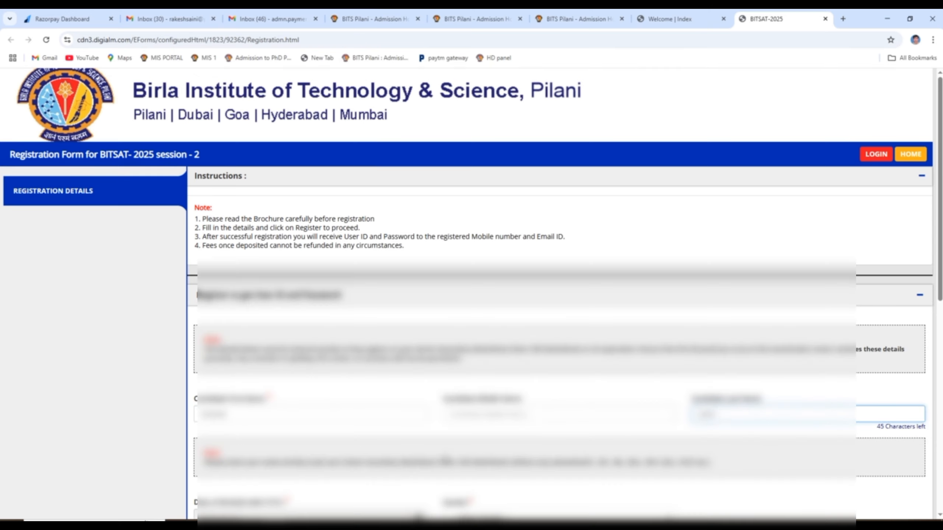
scroll(412, 430, "down", 3)
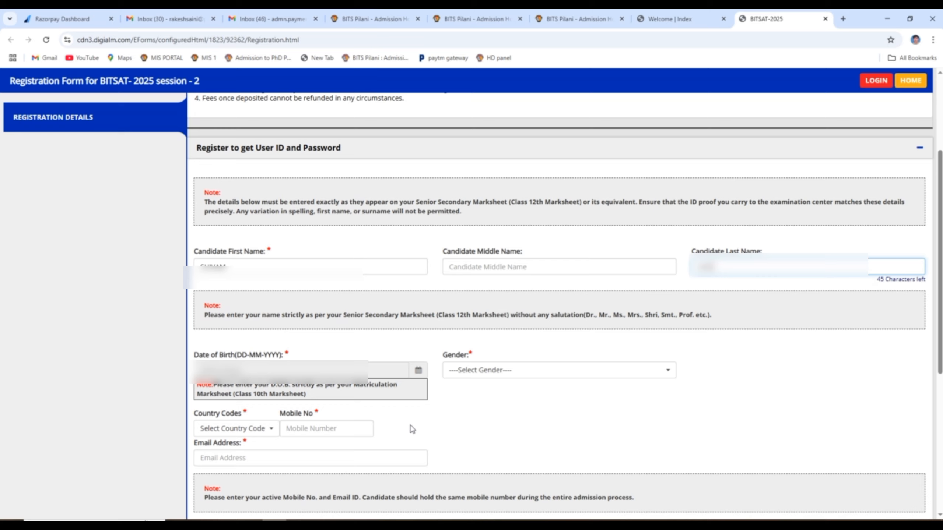
left_click(419, 375)
left_click(418, 363)
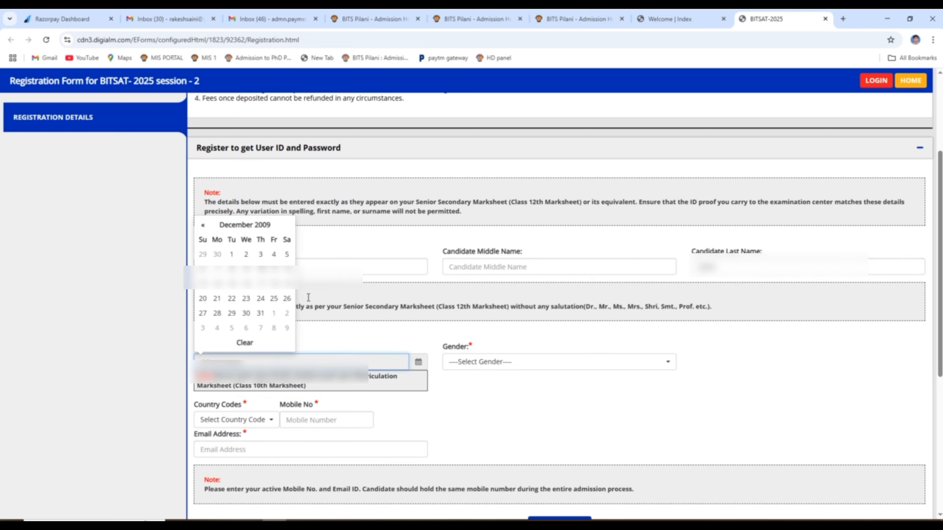
left_click(248, 228)
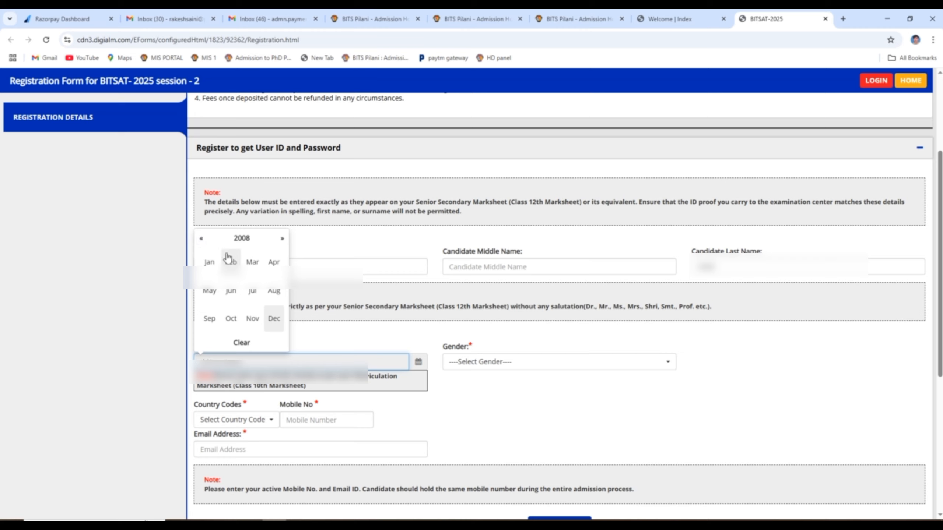
left_click(209, 291)
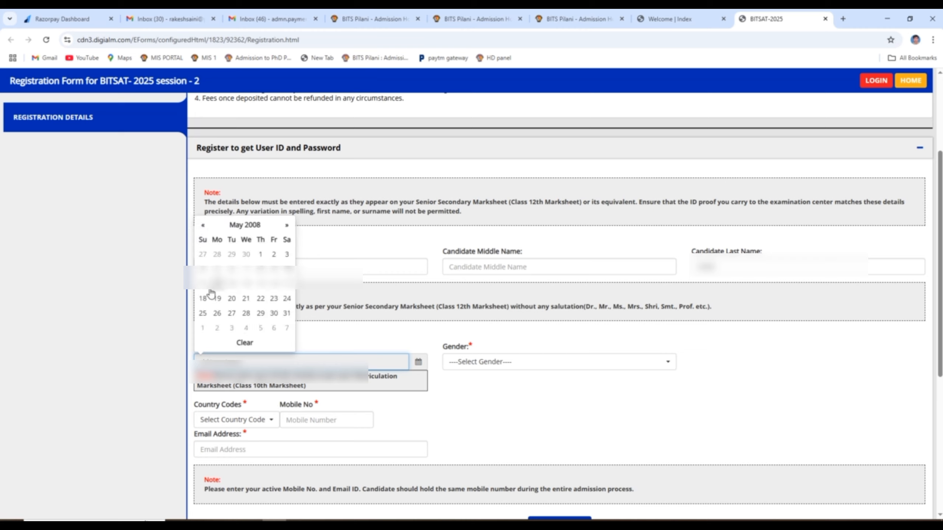
left_click(261, 313)
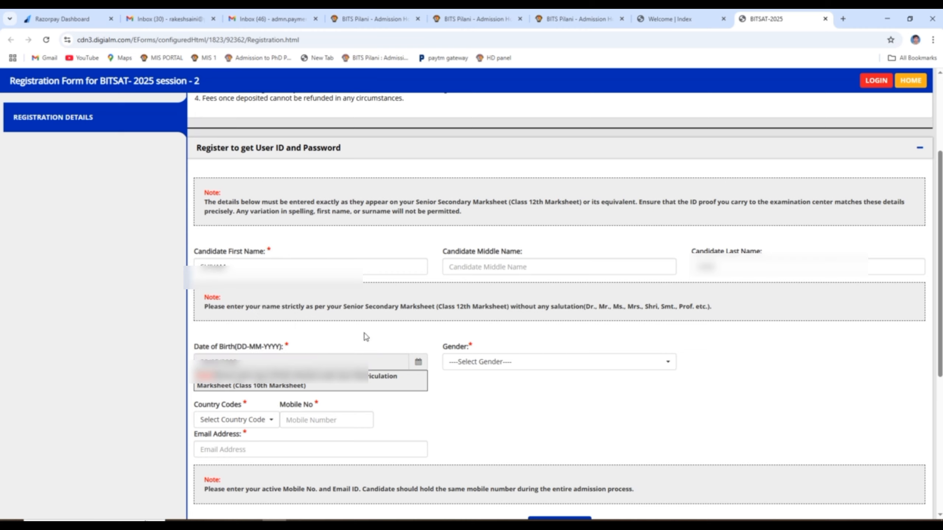
left_click(522, 362)
- Set gender to Male and enter the candidate's mobile number with country code +91
left_click(463, 415)
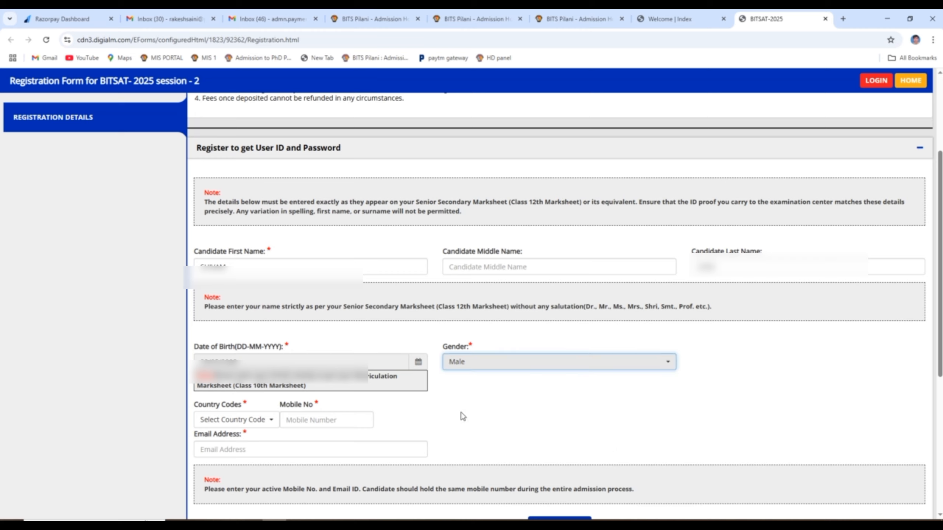
left_click(237, 419)
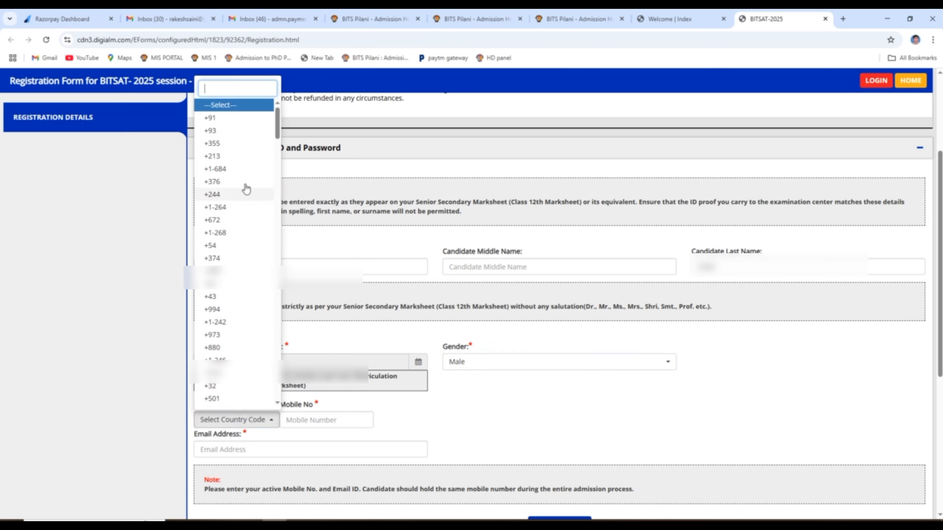
left_click(211, 118)
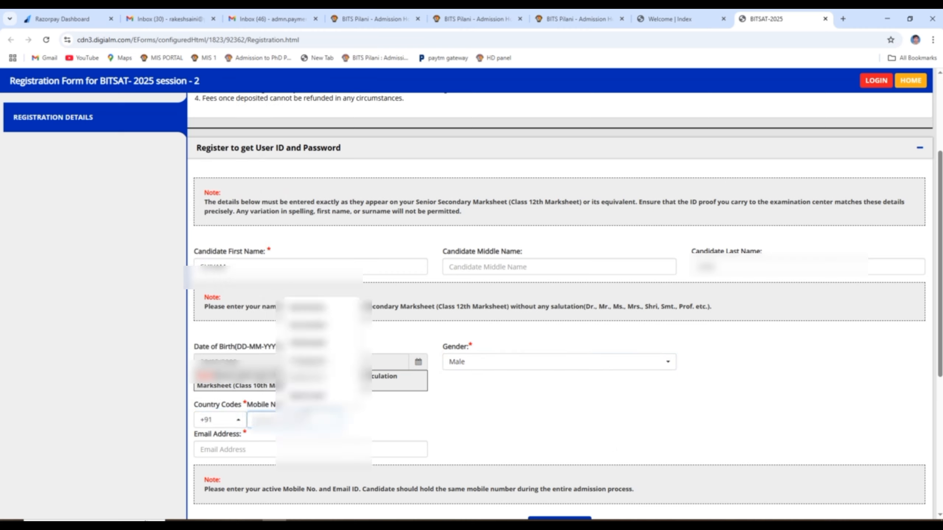
type("******")
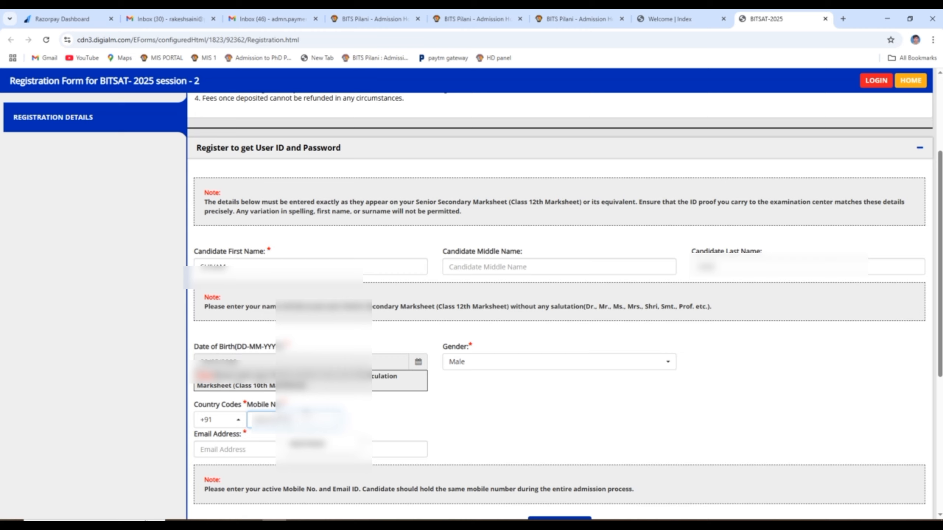
type("*")
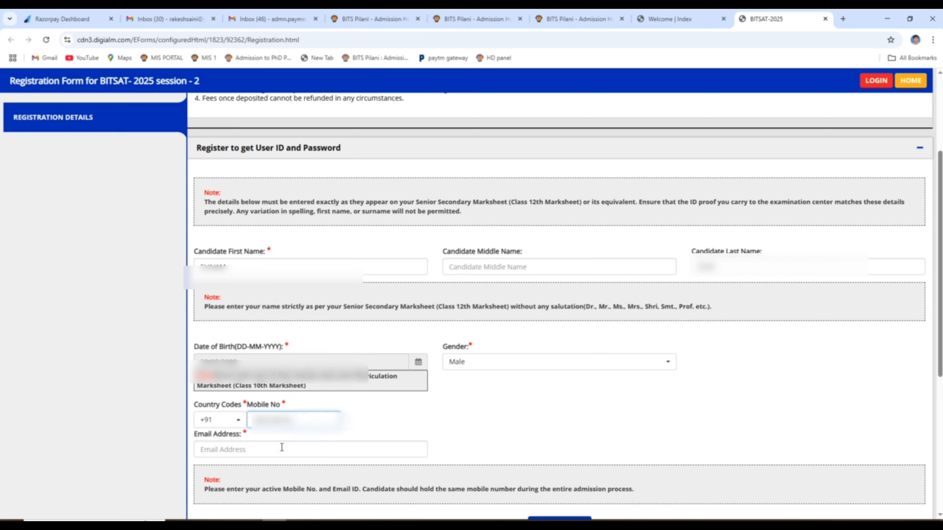
- Enter the candidate's e-mail address and request an OTP
left_click(281, 448)
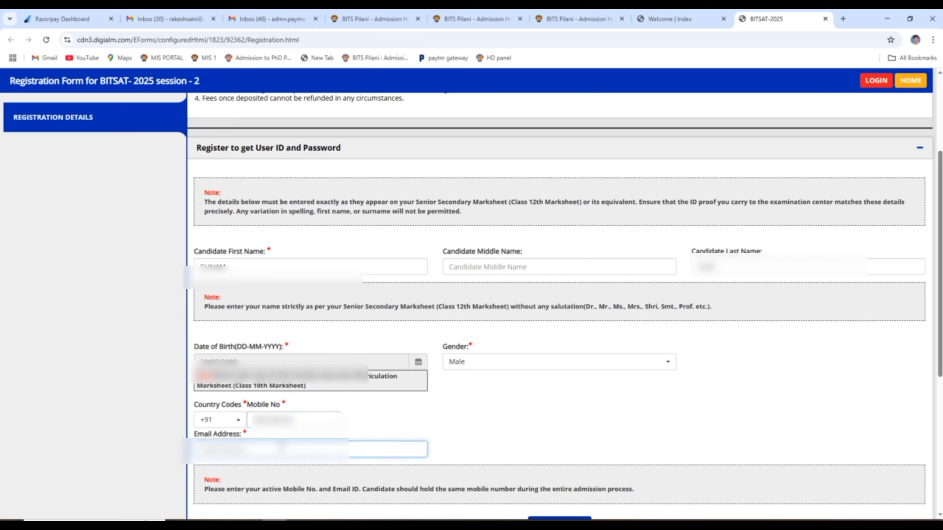
type("****")
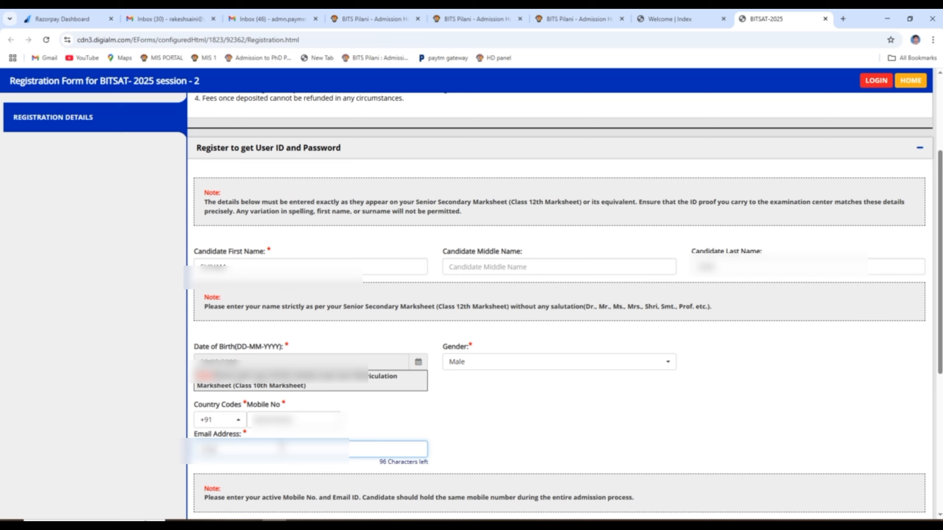
type("**************")
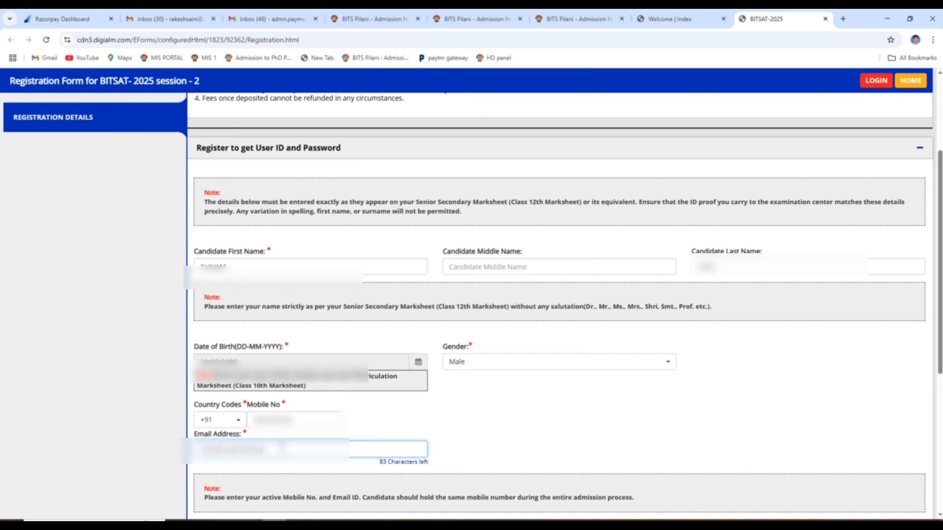
type("*")
scroll(538, 416, "down", 3)
left_click(564, 438)
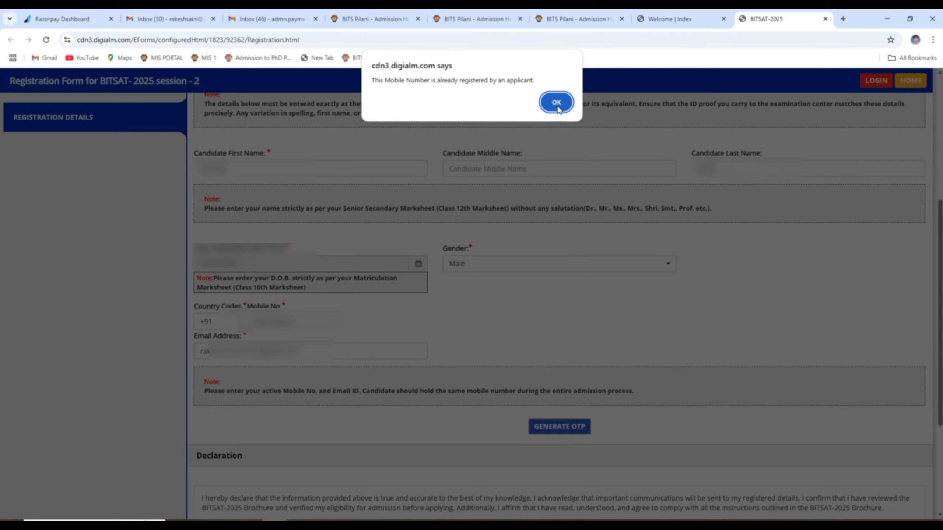
- Dismiss the already-registered warning, replace the mobile number and request the OTP again
left_click(557, 102)
left_click(299, 323)
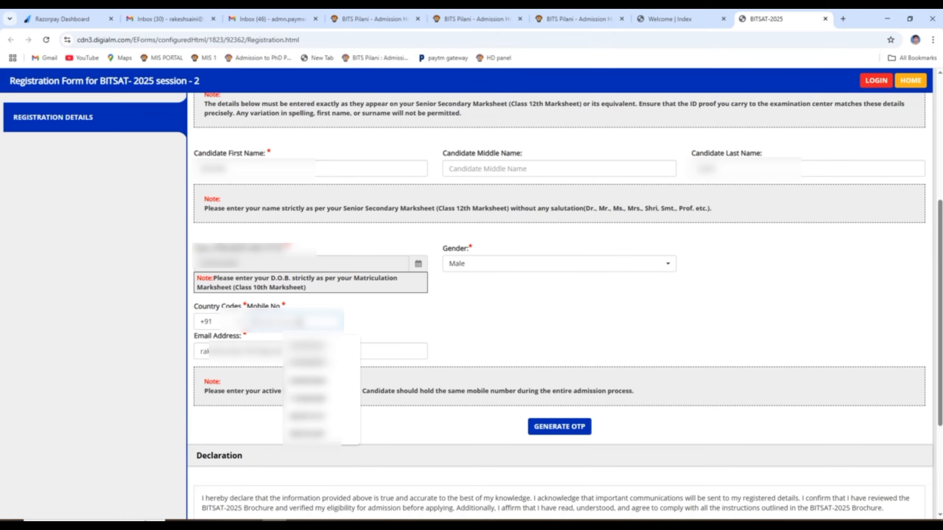
type("98")
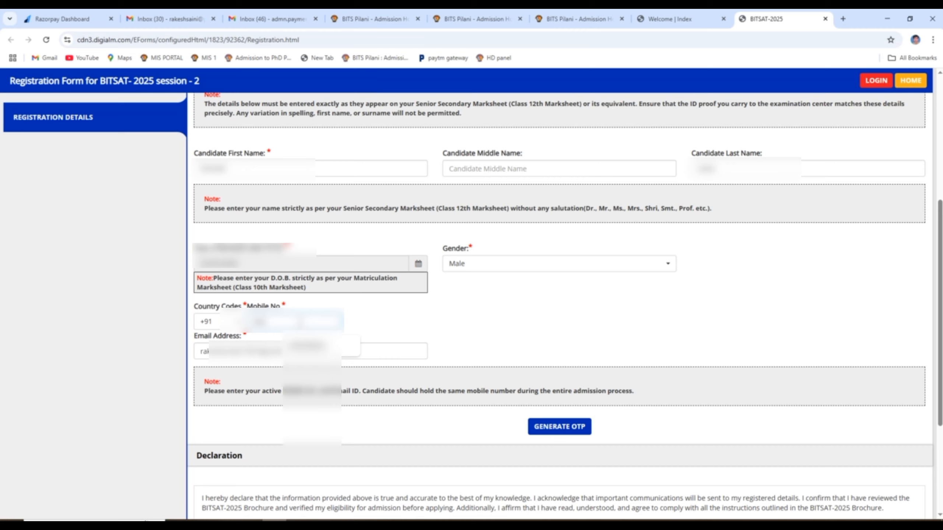
type("999")
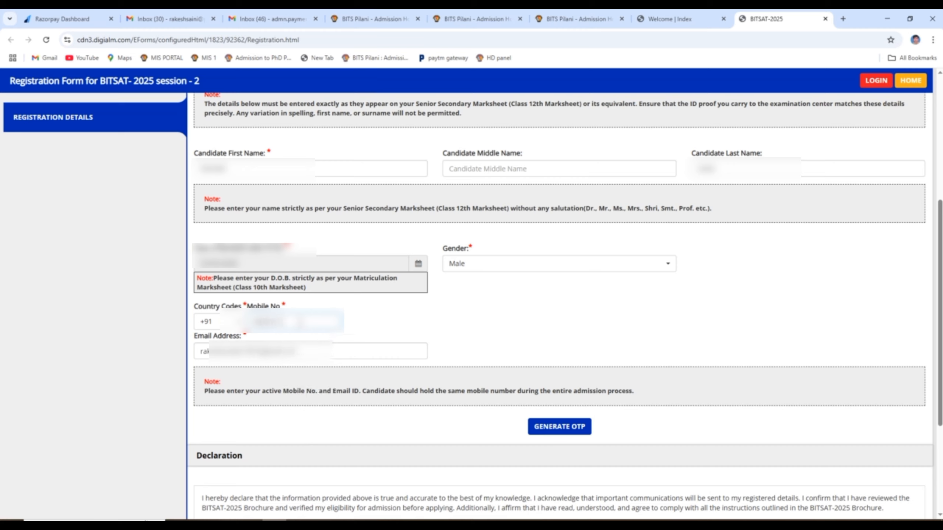
left_click(564, 427)
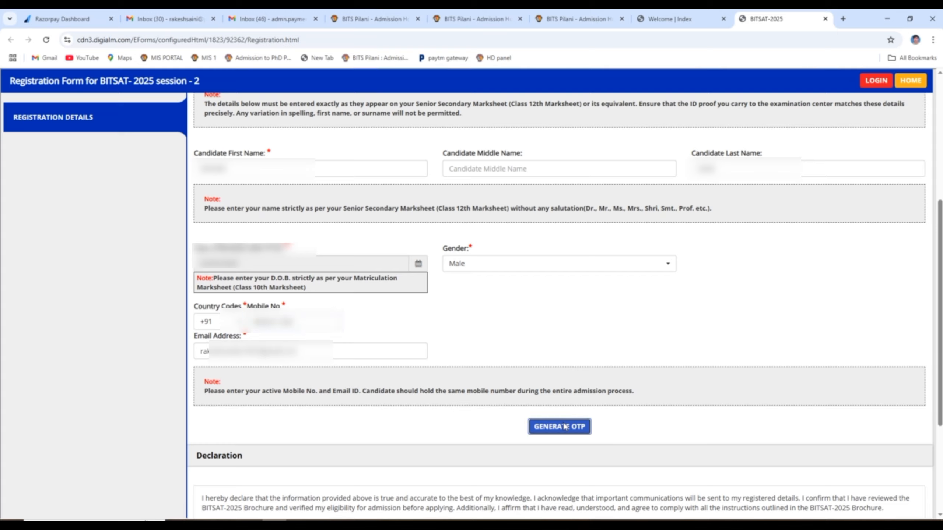
- Enter the captcha digits and submit them to have the OTP sent
left_click(456, 169)
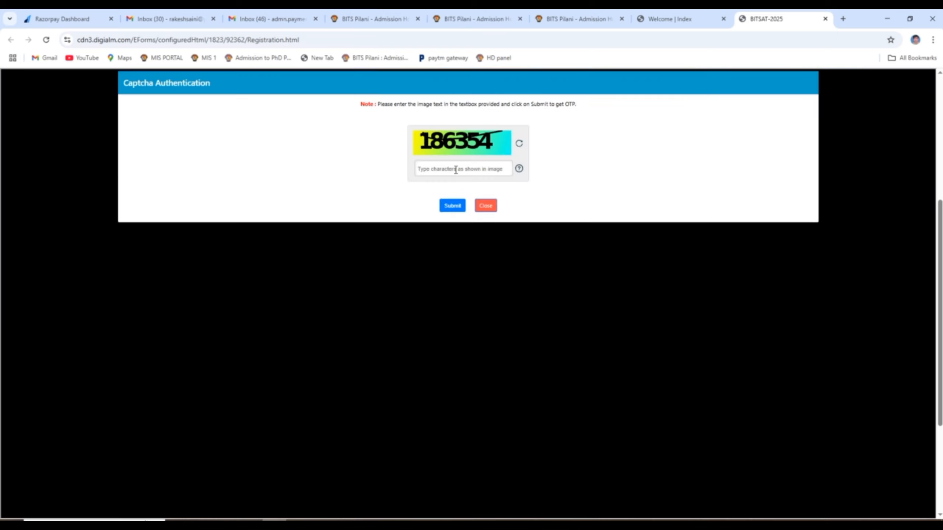
type("186354")
left_click(451, 204)
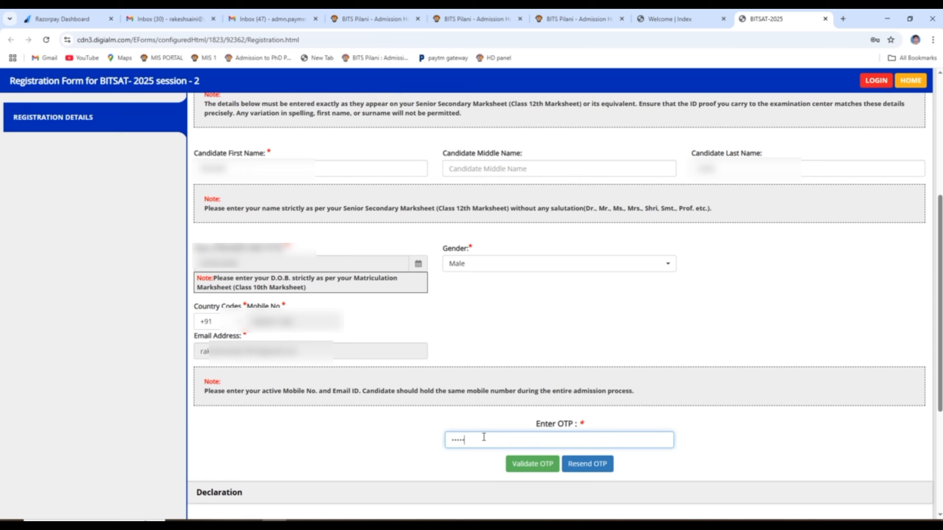
- Validate the OTP, agree to the declaration, and reverify using the captcha
left_click(532, 464)
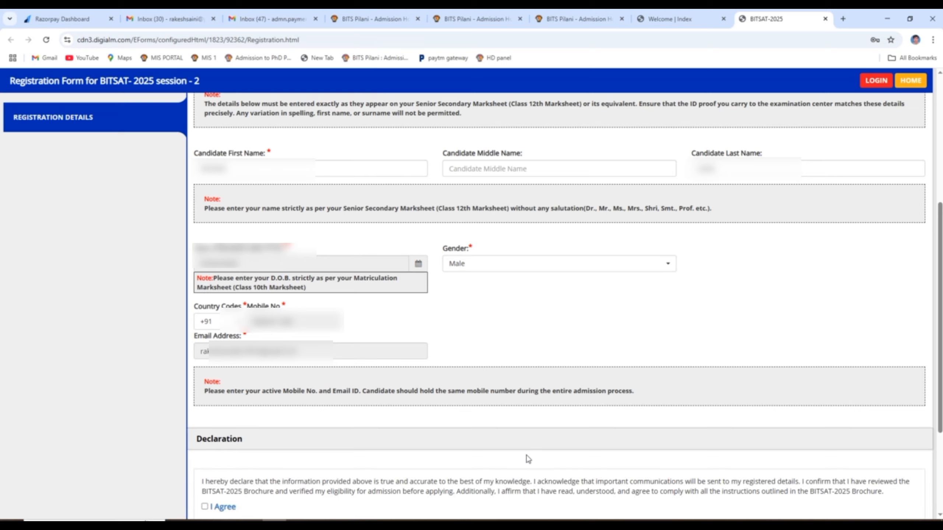
left_click(523, 164)
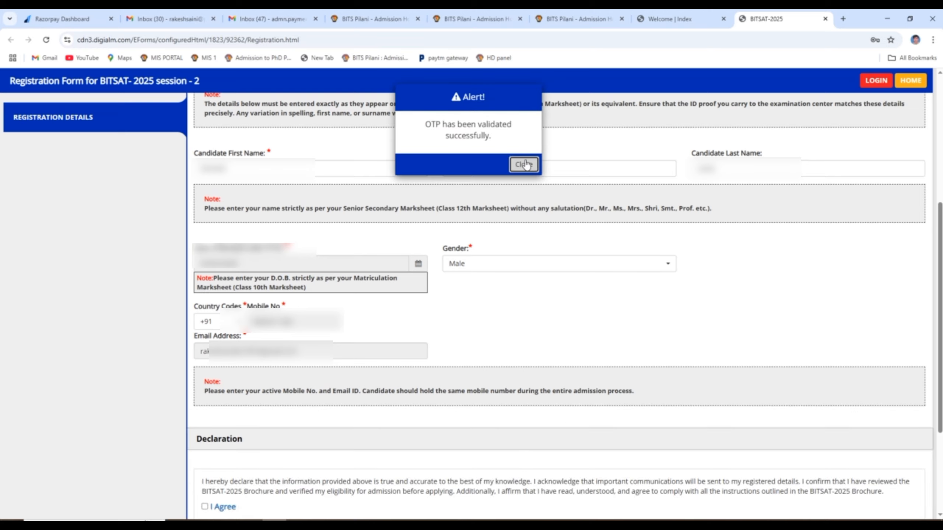
scroll(409, 360, "down", 4)
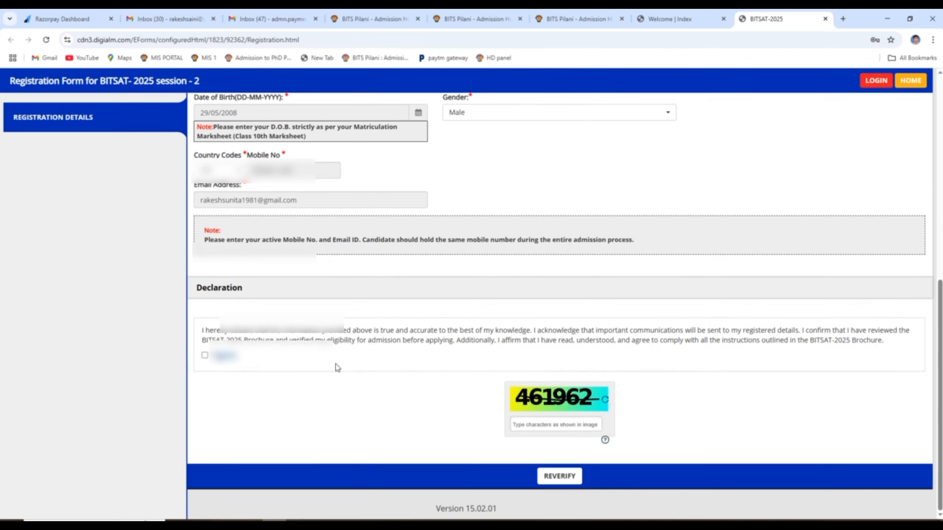
left_click(205, 356)
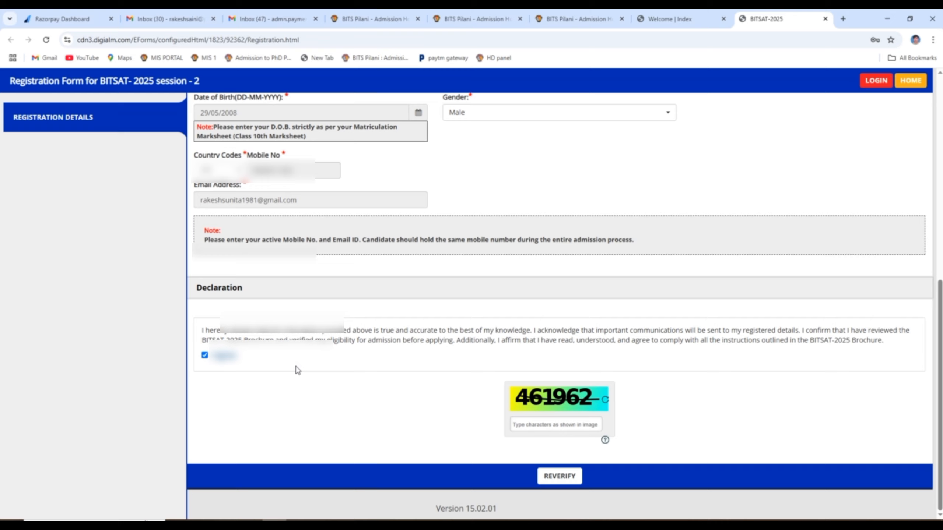
left_click(555, 423)
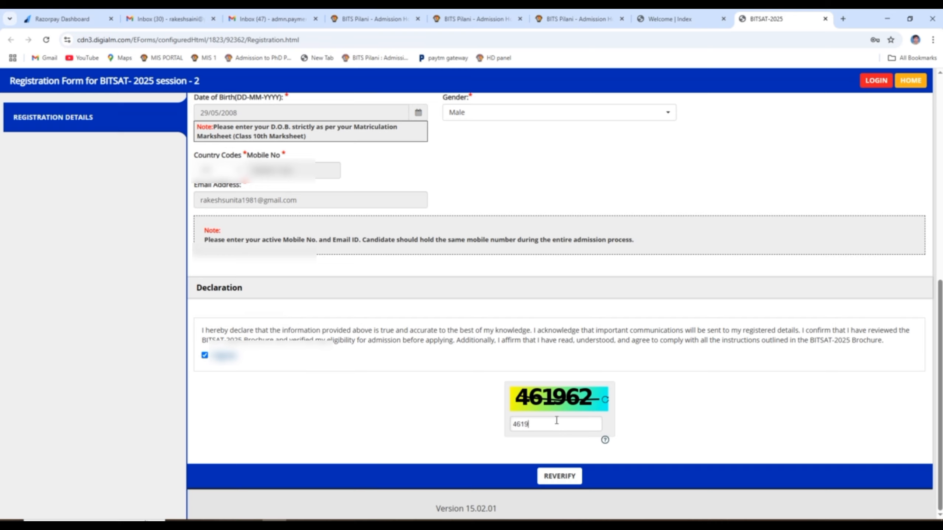
left_click(556, 477)
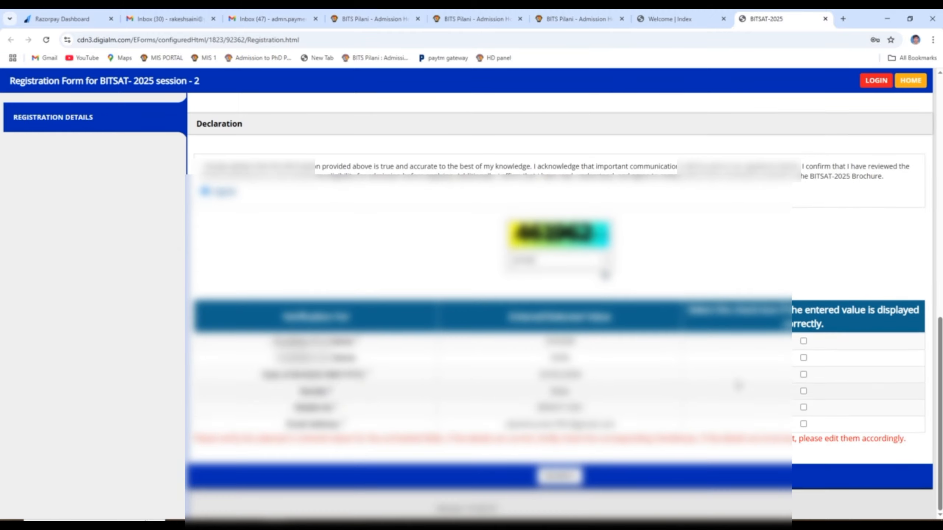
- Confirm first name, last name, date of birth, gender, mobile and e-mail display correctly
left_click(803, 341)
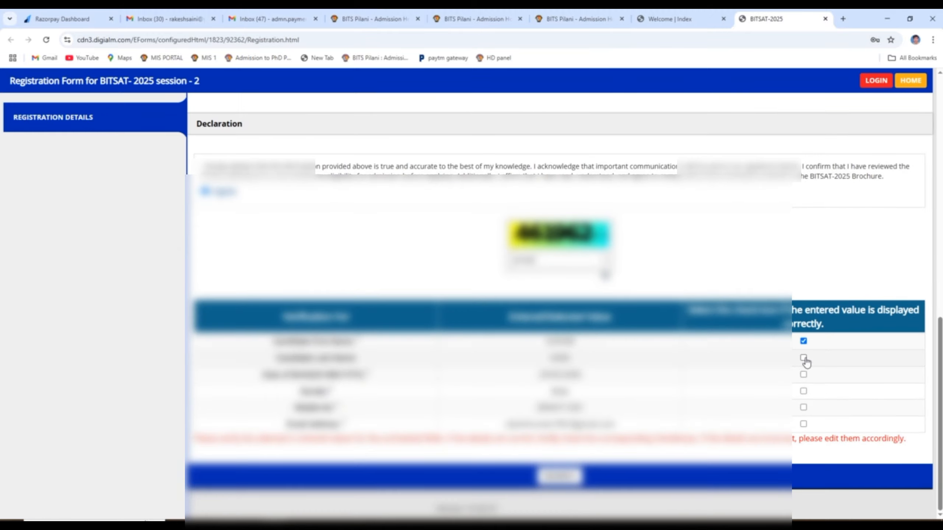
left_click(804, 358)
left_click(804, 375)
left_click(803, 391)
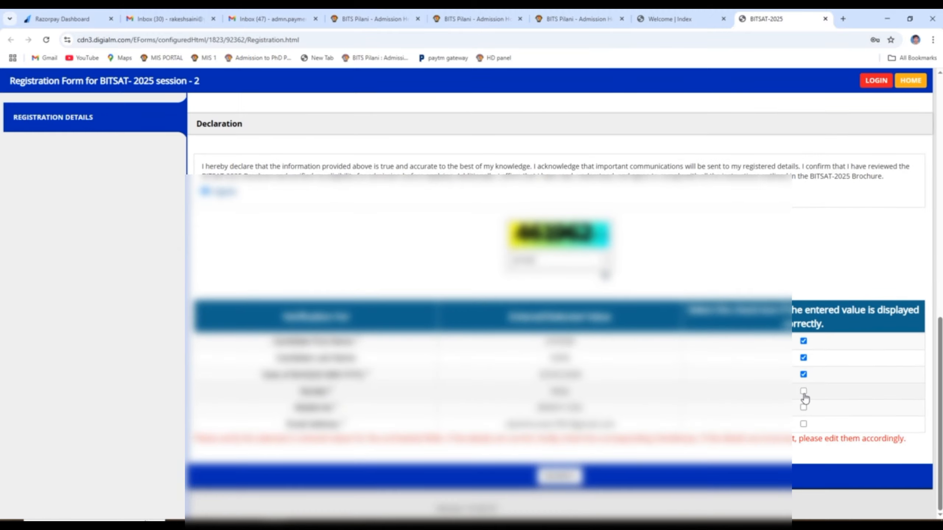
left_click(804, 408)
left_click(803, 424)
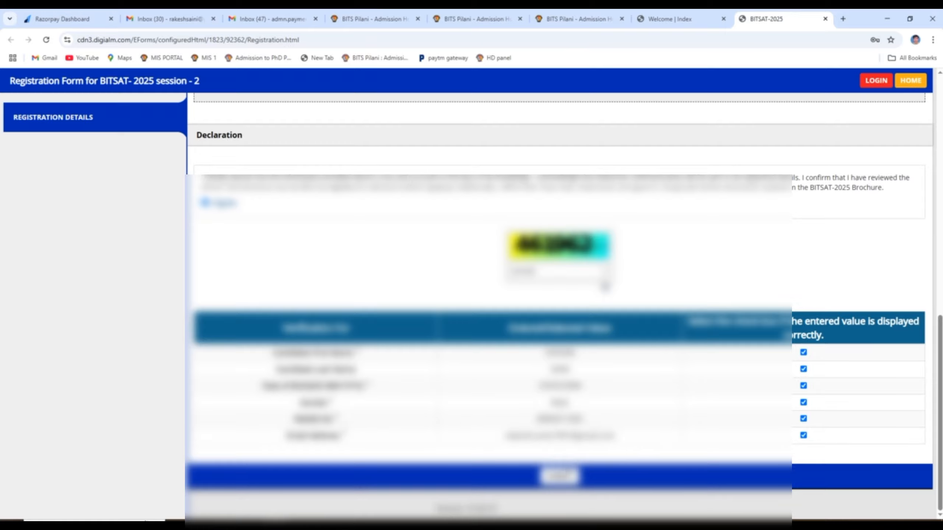
- Submit the registration and highlight the new application number
left_click(561, 480)
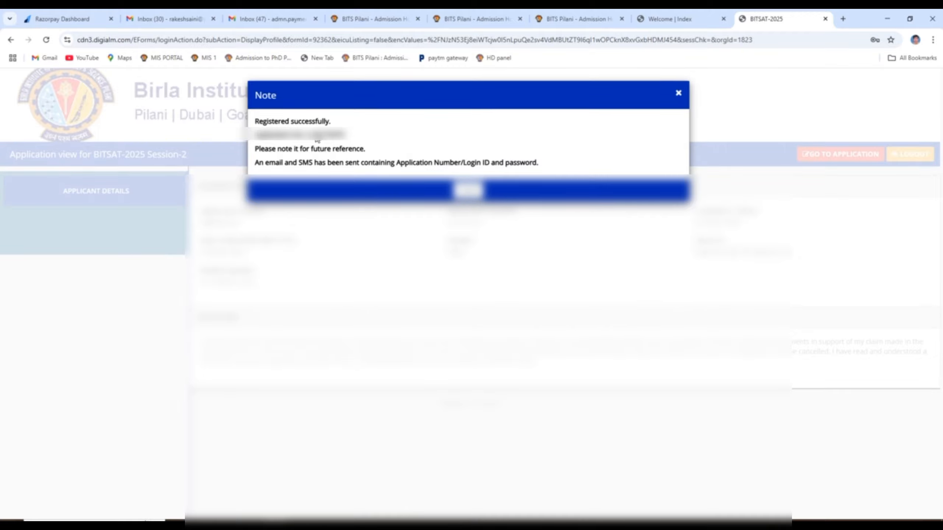
left_click_drag(314, 136, 346, 136)
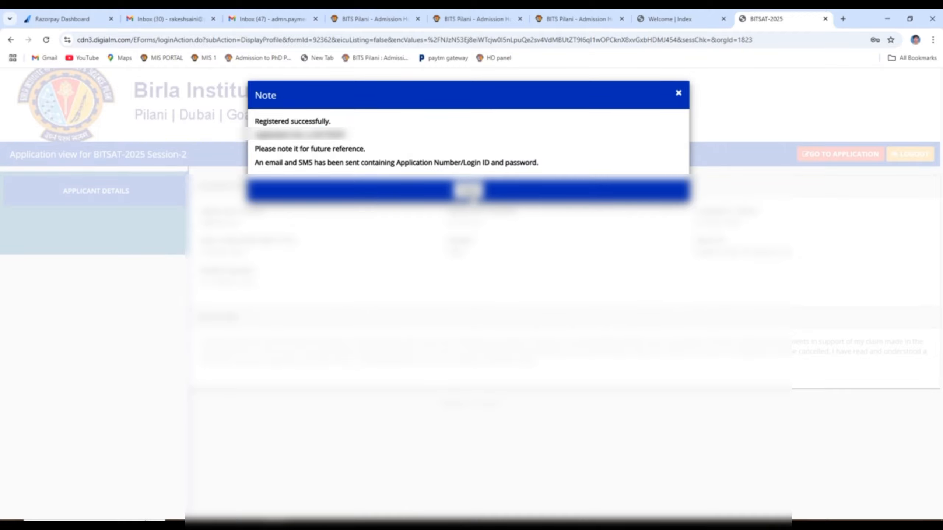
- Dismiss the success note, go to the Session-2 application and close the instructions notice
left_click(469, 190)
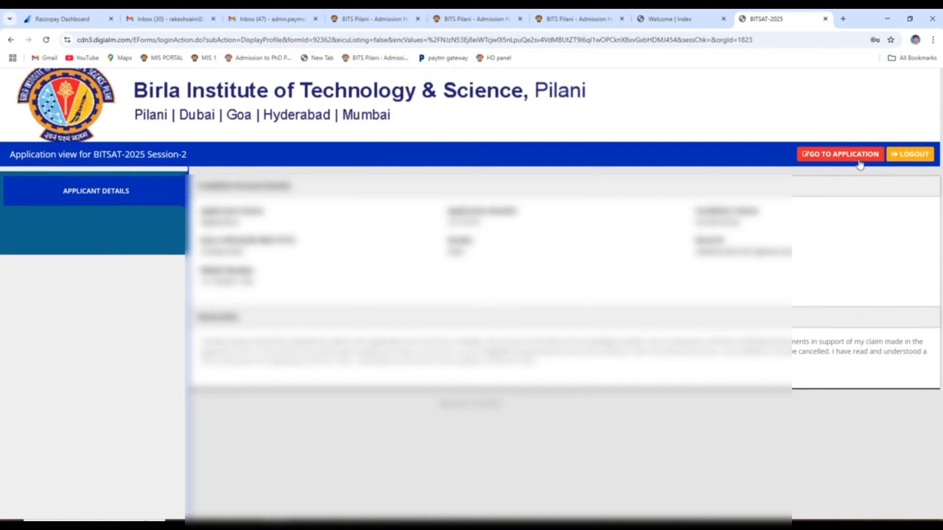
left_click(848, 157)
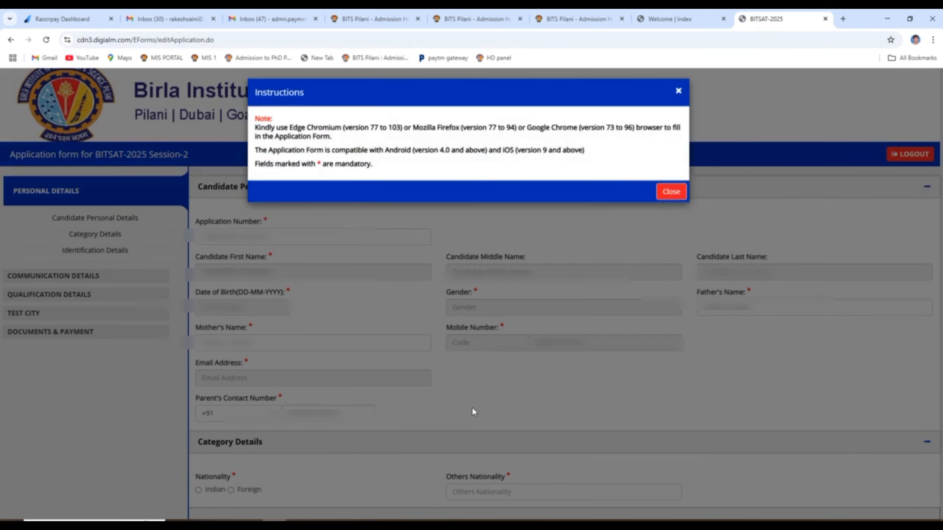
left_click(670, 196)
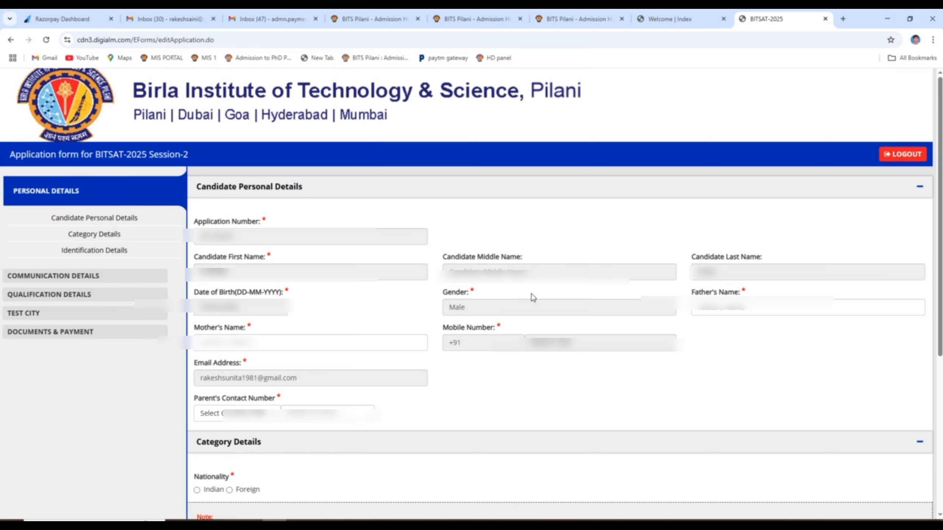
- Enter the father's and mother's names and the parent's contact number with code +91
left_click(714, 308)
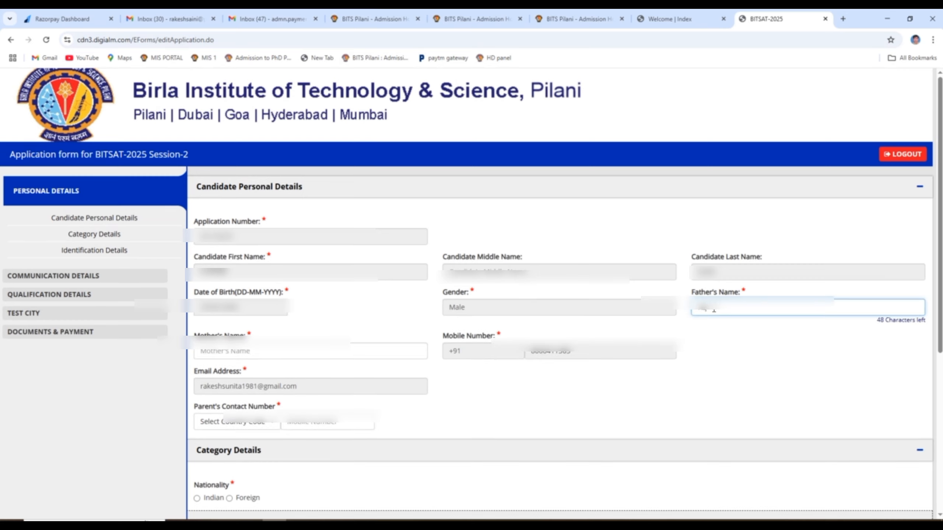
left_click(369, 354)
type("SUNITA")
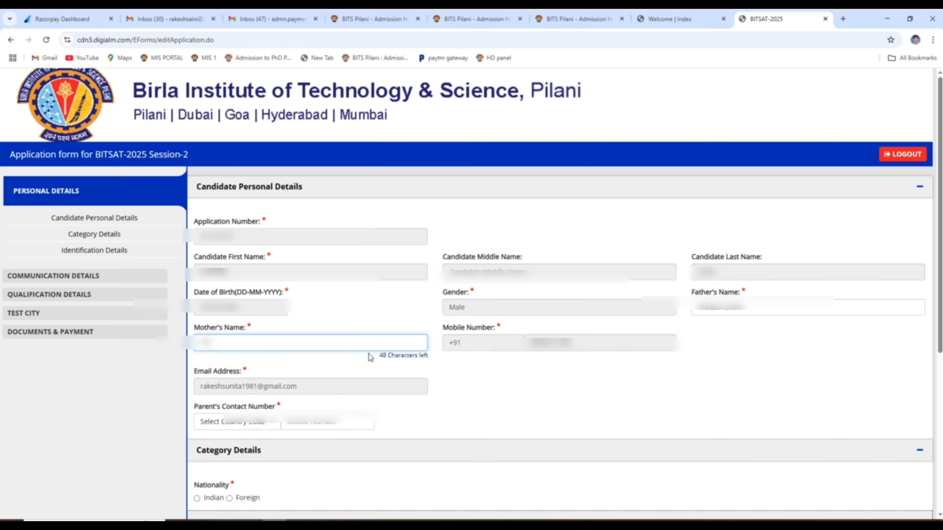
left_click(260, 423)
left_click(219, 105)
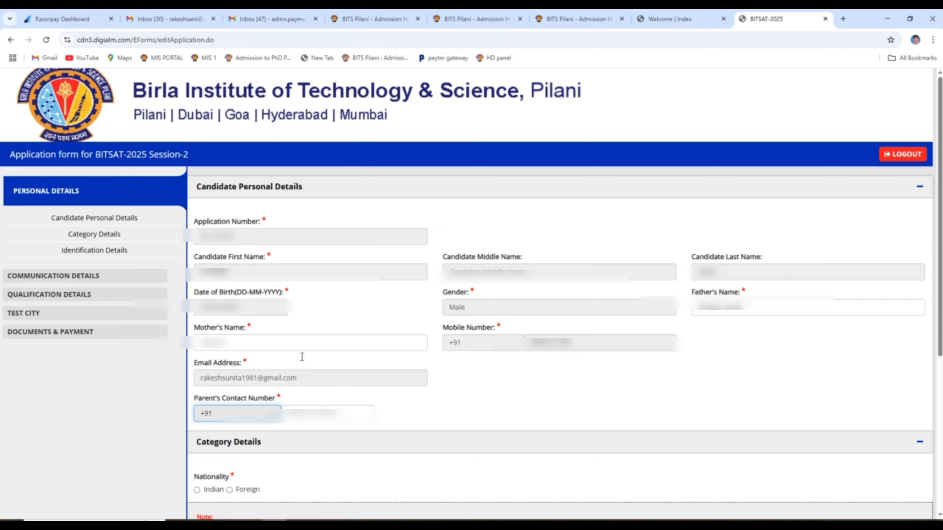
left_click(316, 413)
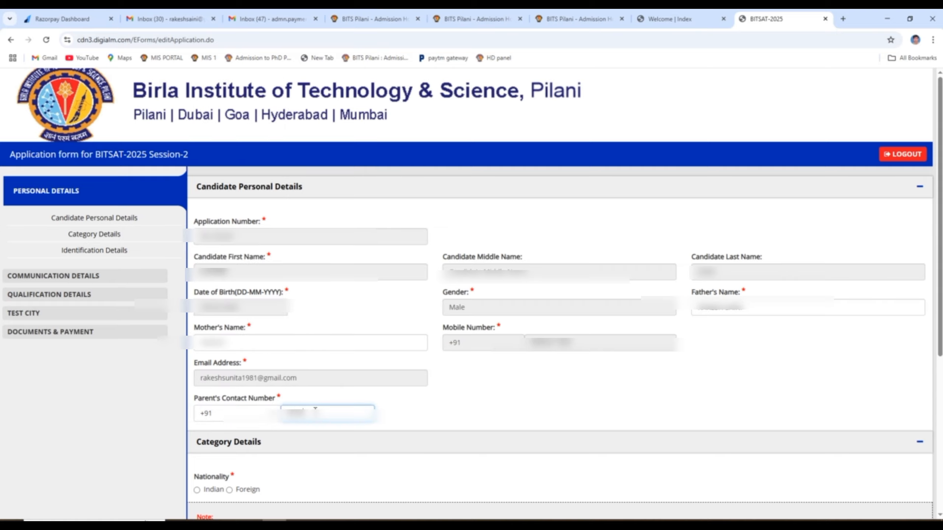
- Choose PAN CARD as photo ID proof, enter its number, and save the personal details
scroll(315, 408, "down", 2)
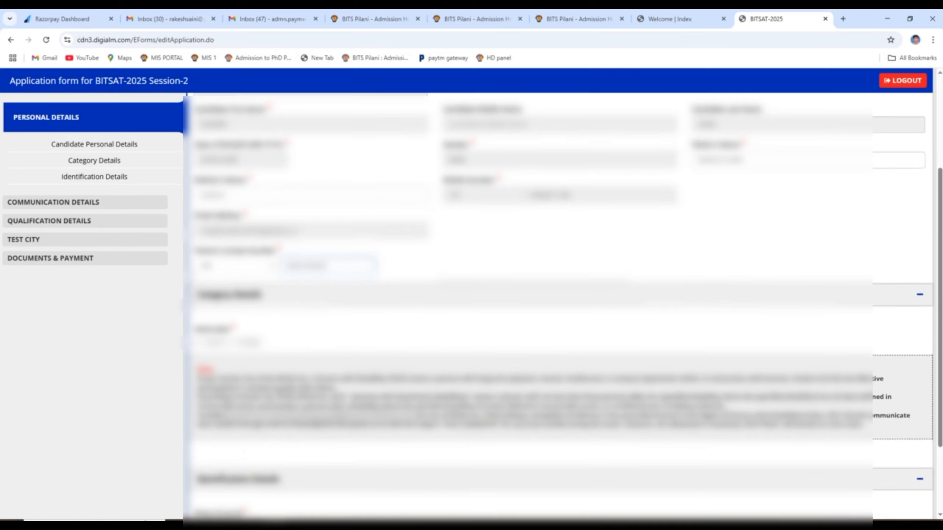
scroll(314, 347, "down", 3)
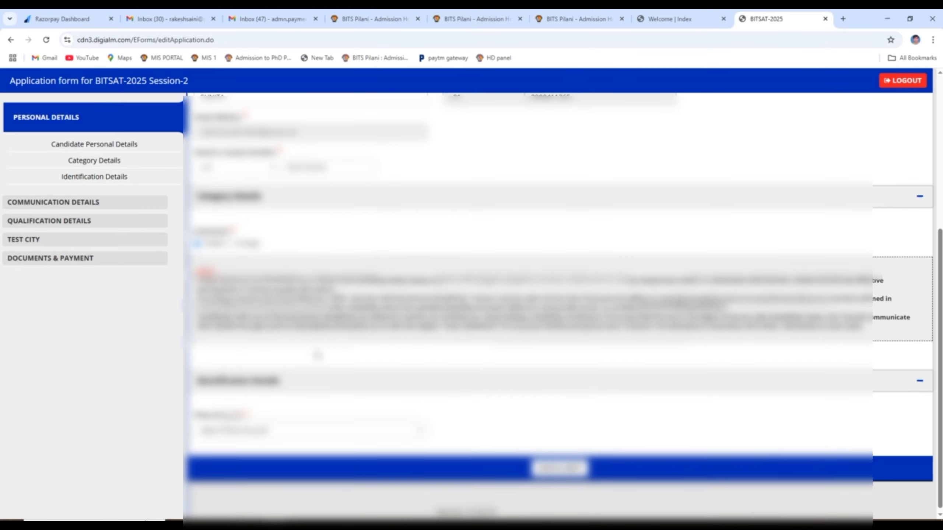
left_click(295, 427)
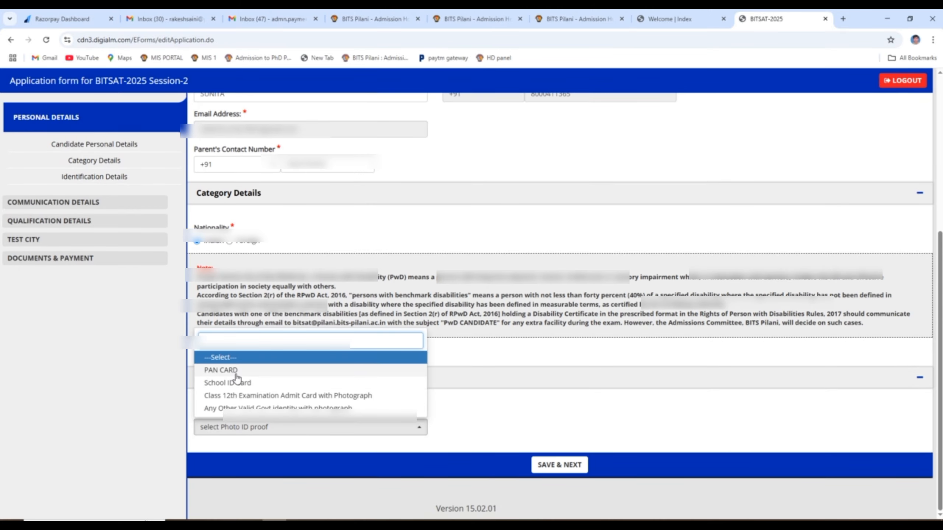
left_click(235, 370)
left_click(285, 463)
type("b")
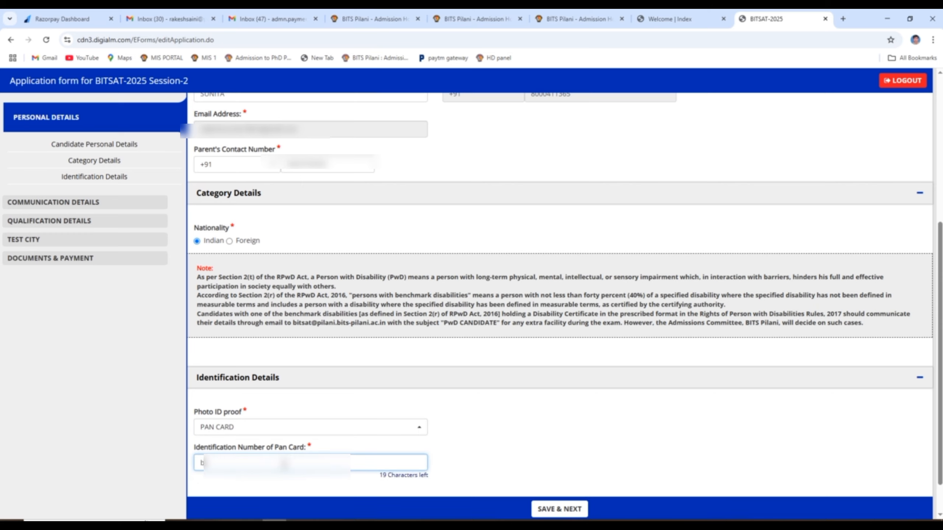
type("???????")
scroll(425, 381, "down", 2)
left_click(543, 402)
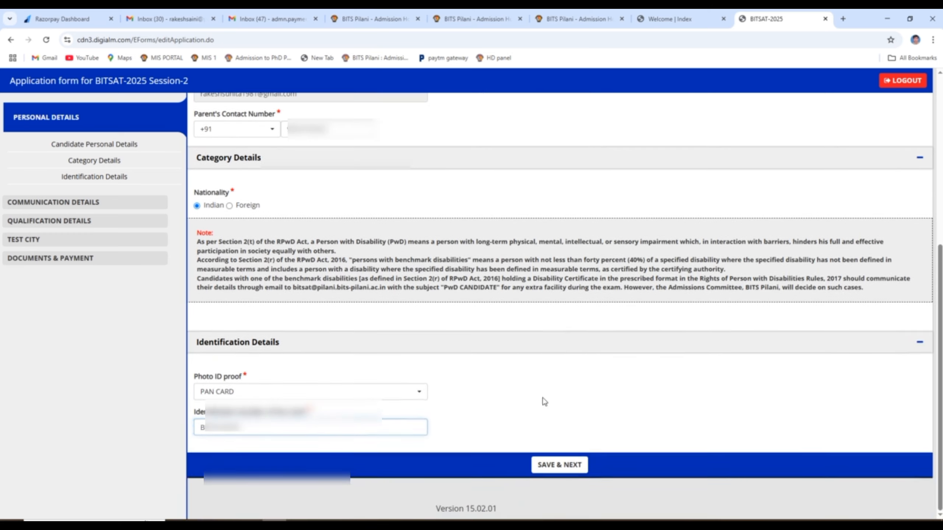
left_click(565, 462)
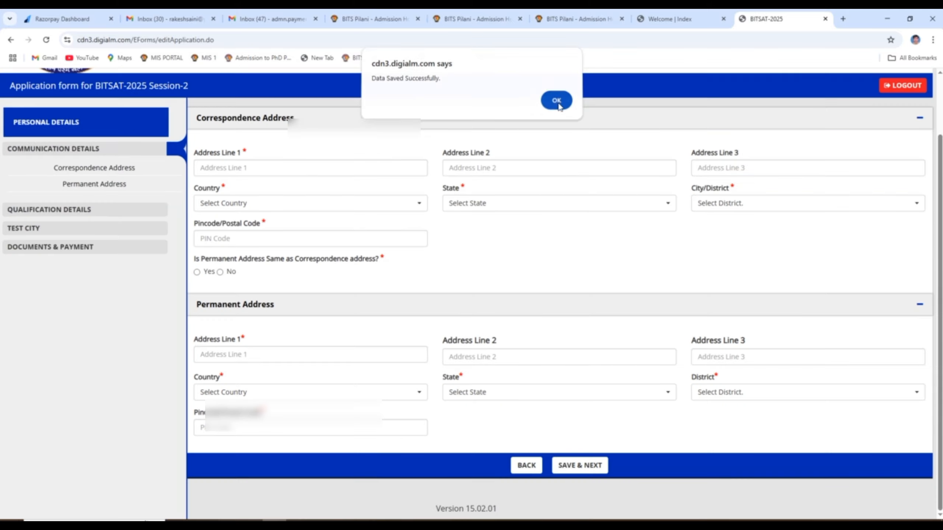
- Enter the first correspondence address line and choose India and the state
left_click(557, 101)
left_click(308, 172)
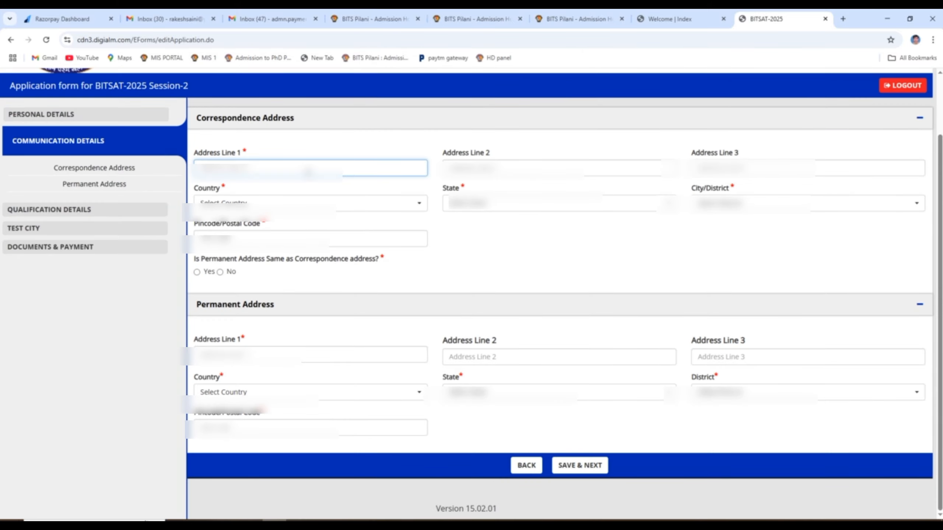
type("???????????")
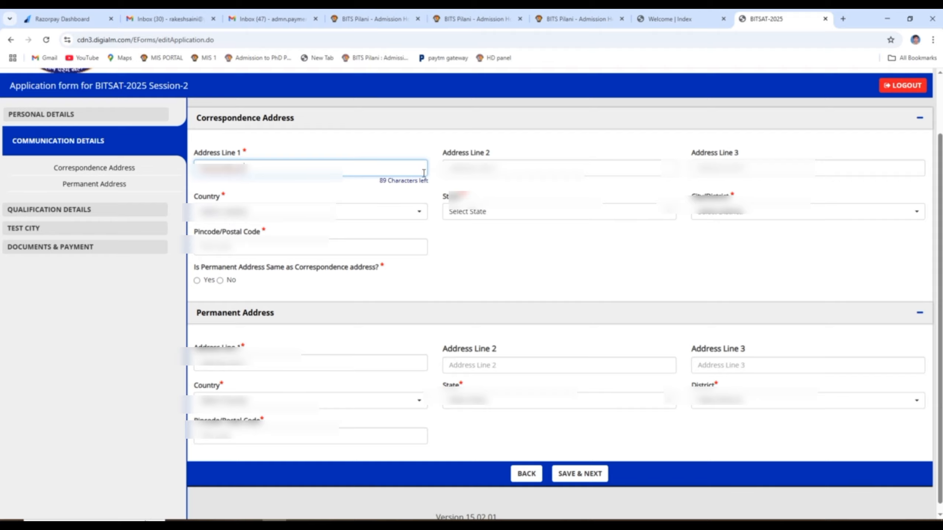
left_click(362, 215)
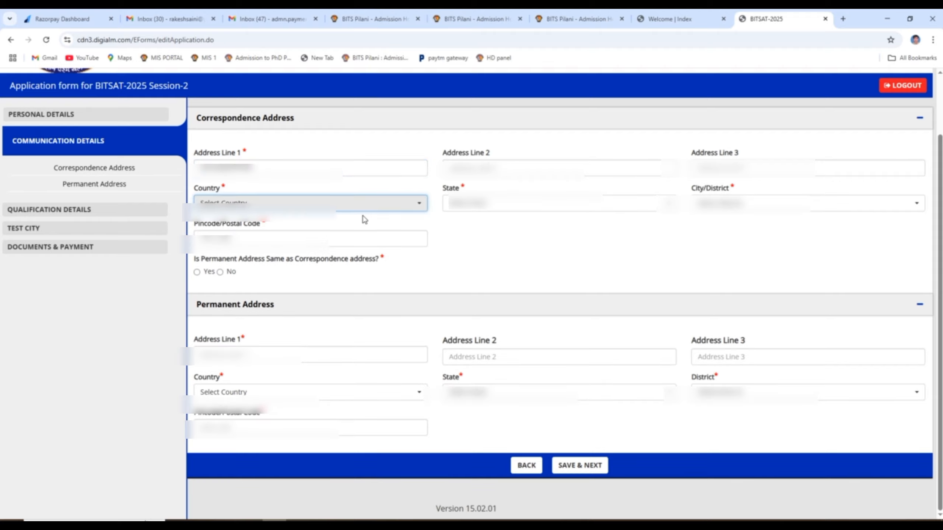
left_click(325, 210)
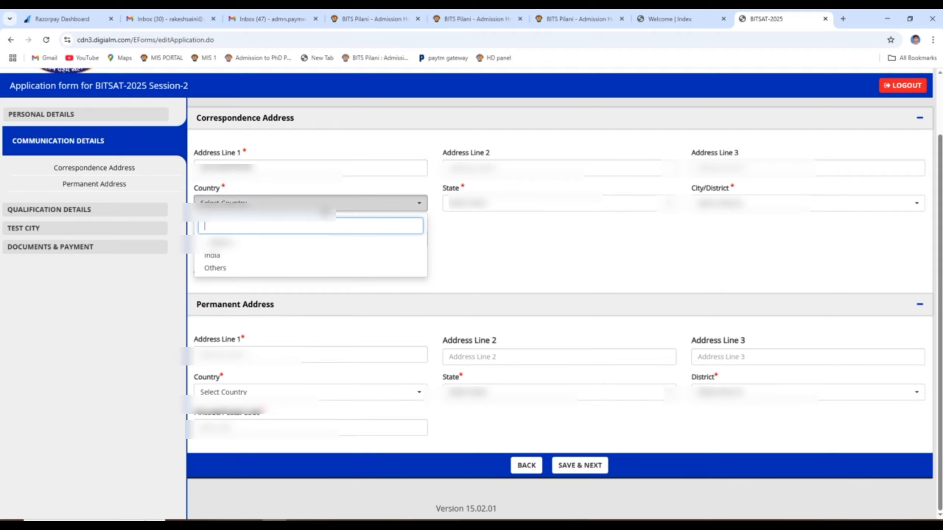
left_click(249, 258)
left_click(538, 203)
type("ra")
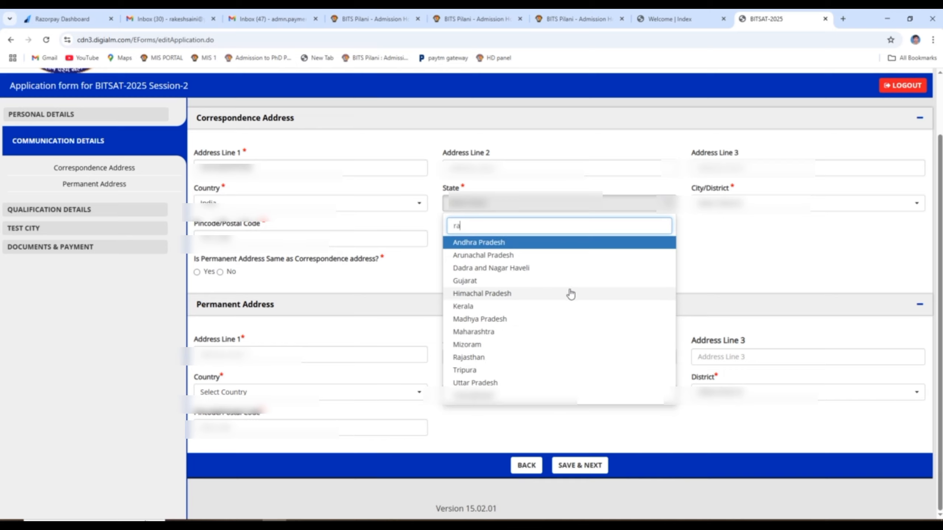
left_click(469, 357)
- Pick the district, enter the pincode, mark the permanent address as same, and save
left_click(720, 209)
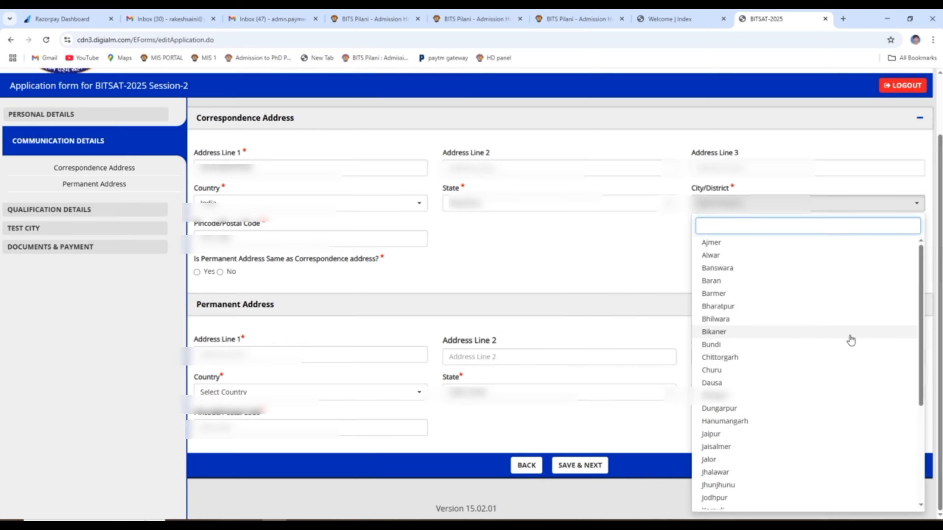
type("jhu")
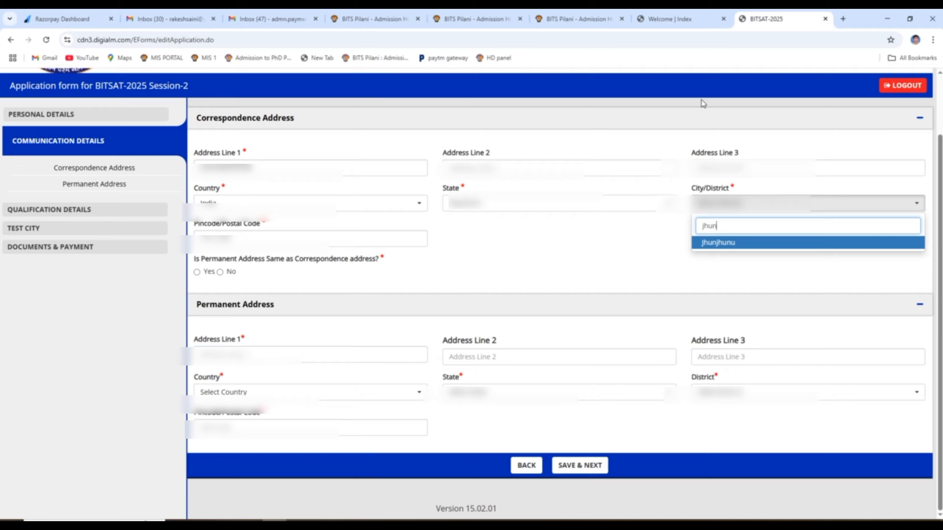
type("n")
key("Return")
left_click(304, 239)
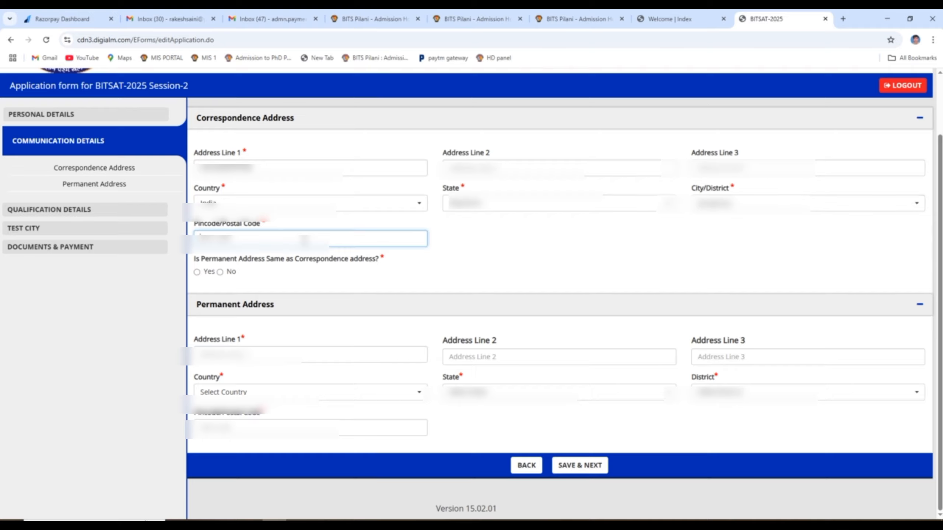
type("333031")
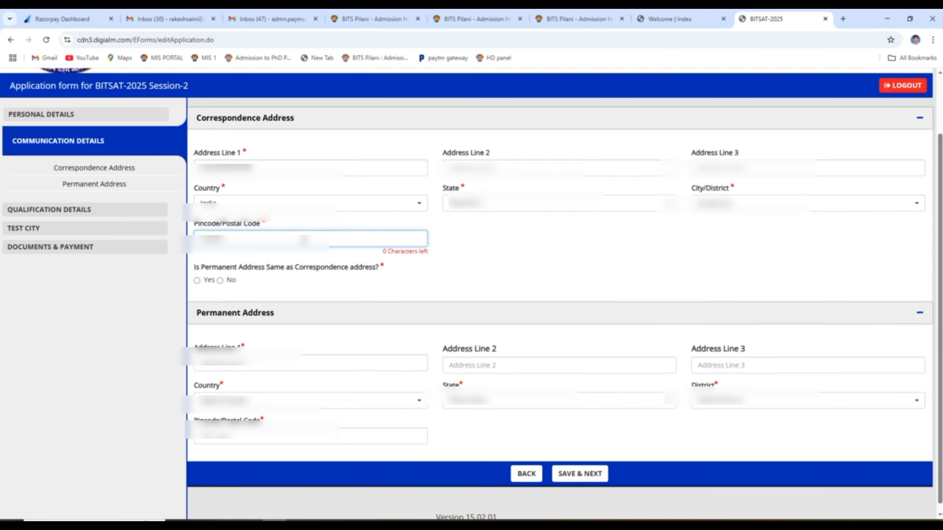
left_click(197, 285)
left_click(197, 272)
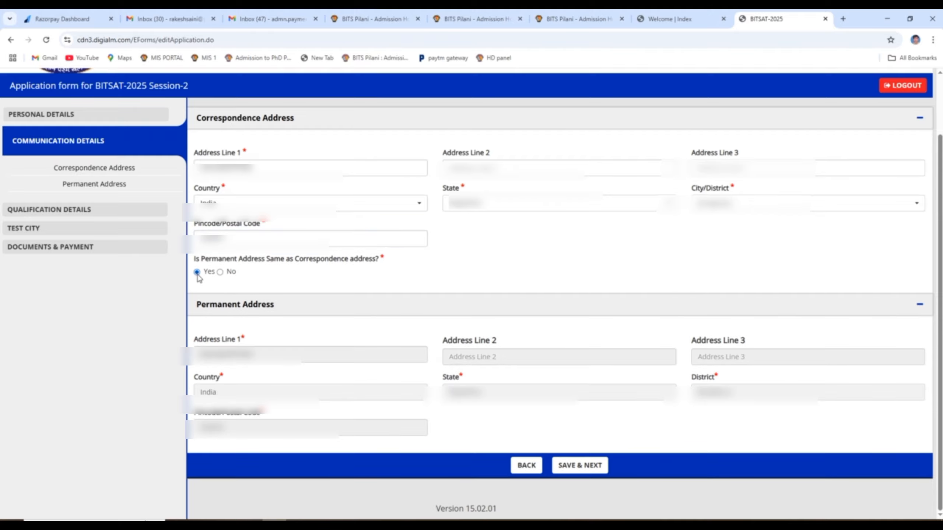
left_click(573, 466)
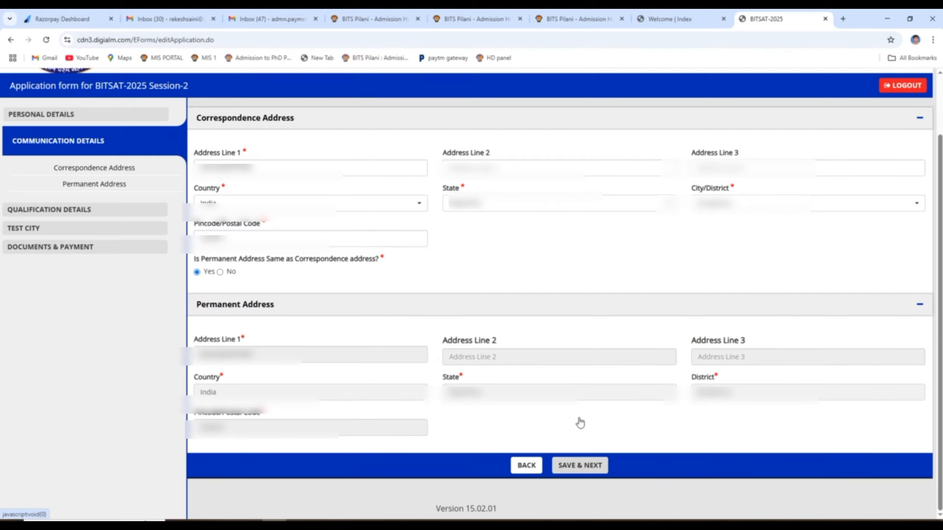
left_click(556, 102)
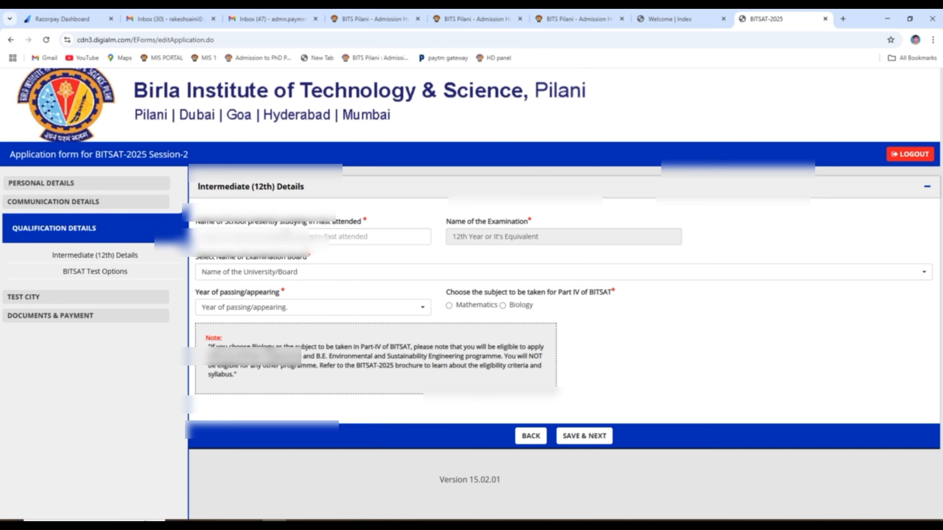
- Enter a school name, choose CBSE board, Mathematics for Part IV and 2025 passing year, then save
left_click(286, 234)
type("dfgdfgdf")
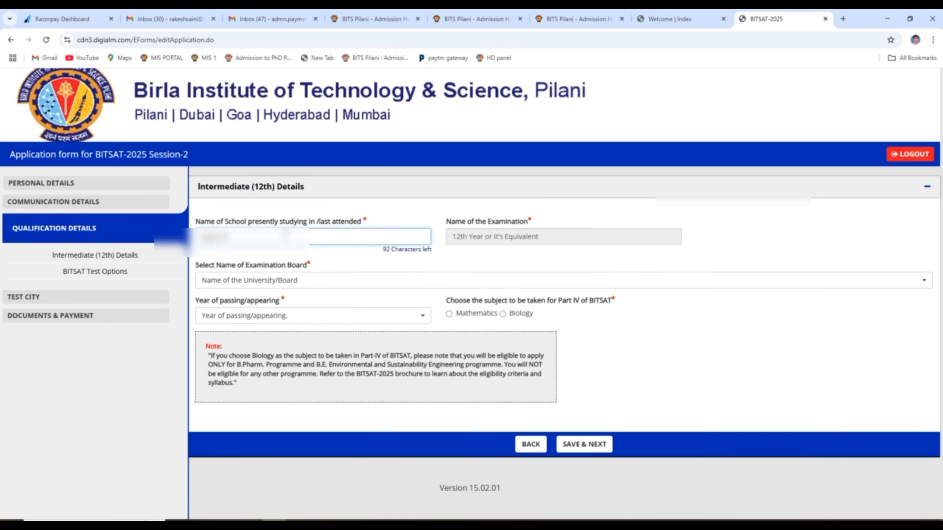
type("gdf")
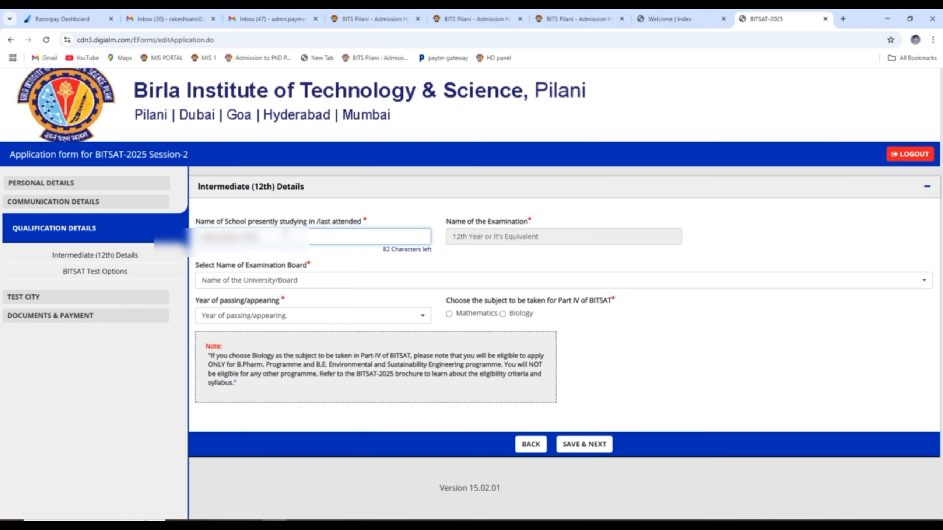
left_click(309, 285)
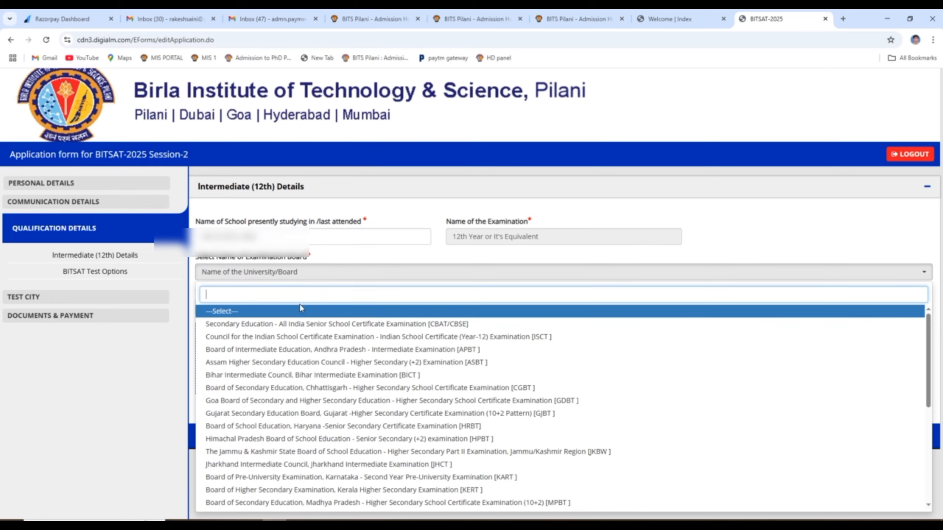
left_click(288, 327)
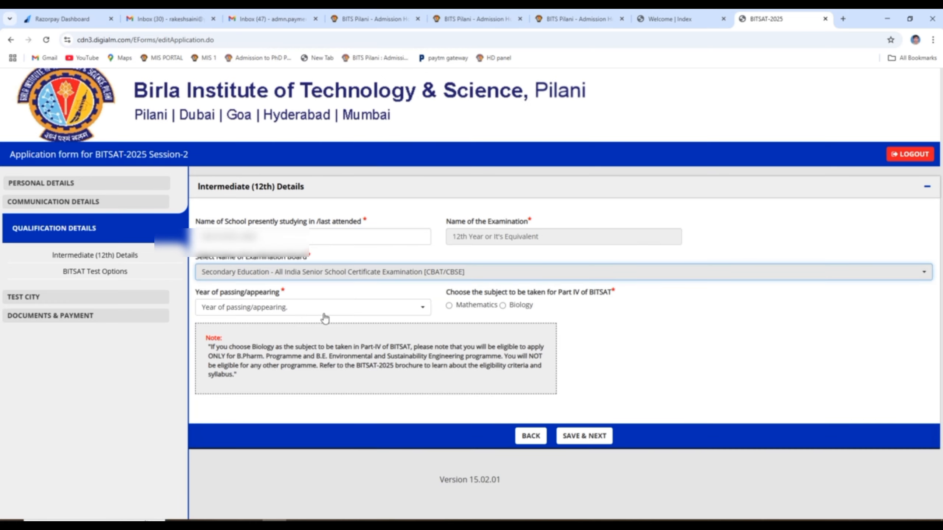
left_click(449, 305)
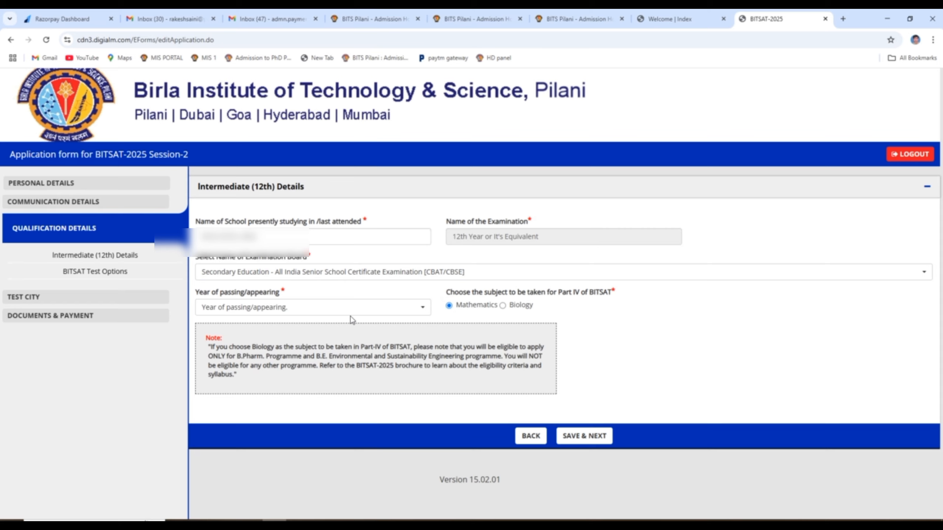
left_click(332, 308)
left_click(219, 359)
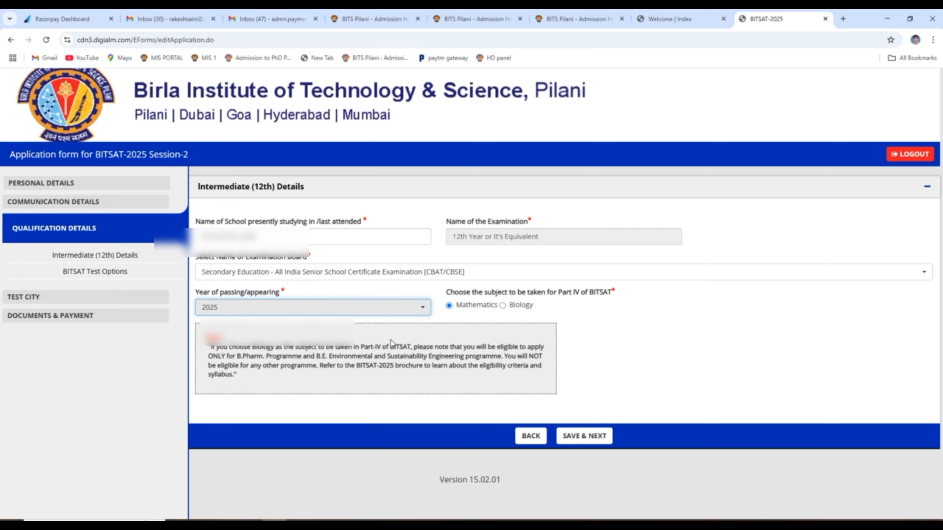
left_click(588, 439)
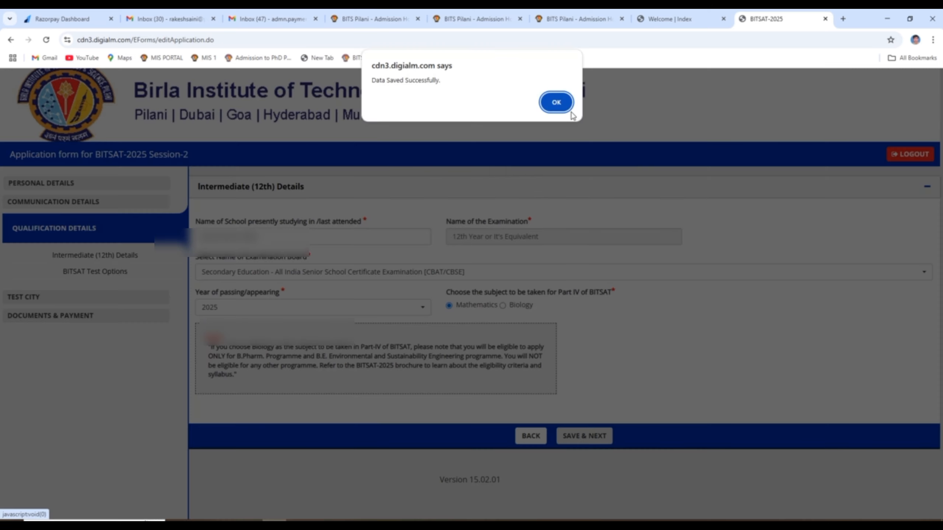
left_click(549, 107)
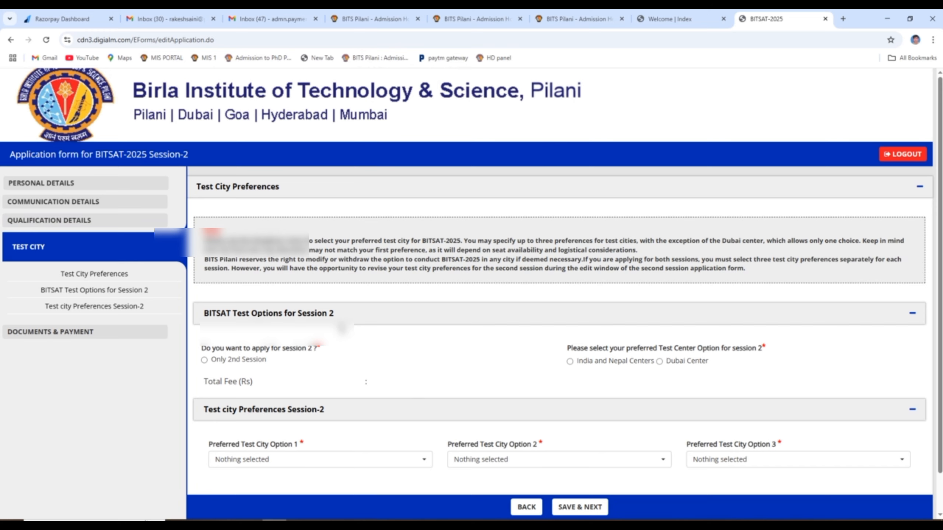
- Choose India and Nepal test centres and set Pilani Campus of BITS as first preference
scroll(335, 331, "down", 1)
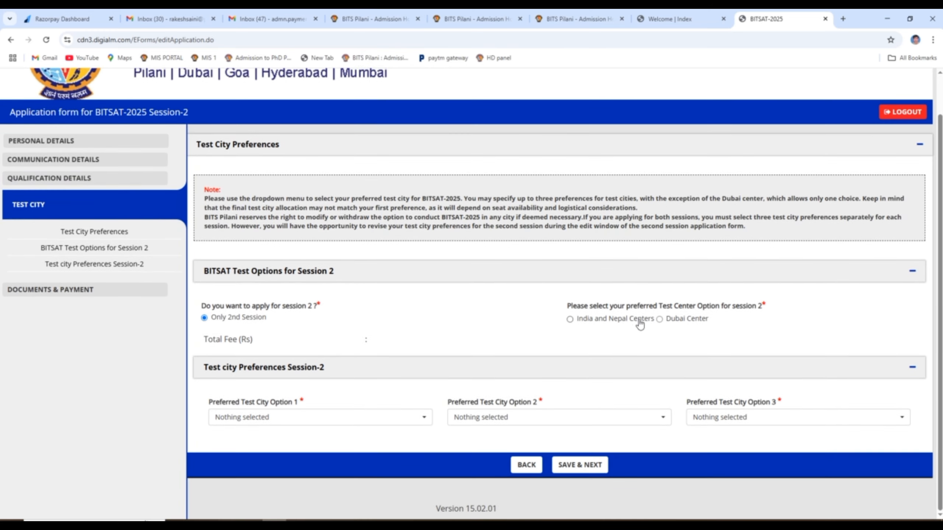
left_click(570, 319)
left_click(309, 416)
type("pilani")
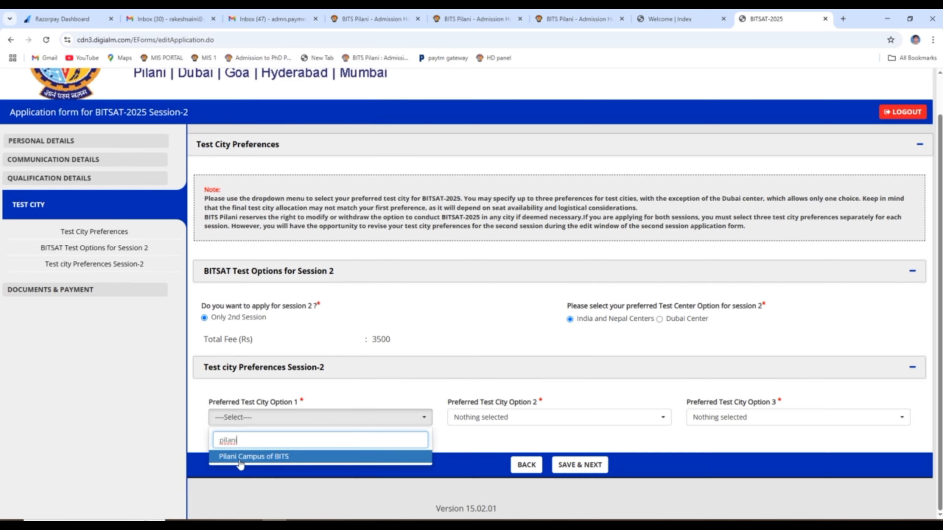
left_click(262, 456)
- Set Jaipur as the second test city preference, replacing the initial Delhi choice
left_click(486, 417)
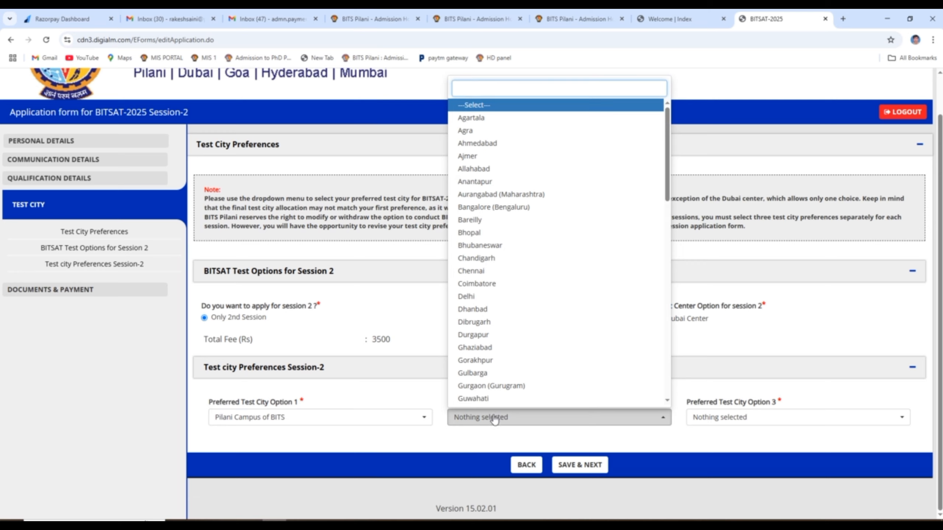
type("delh")
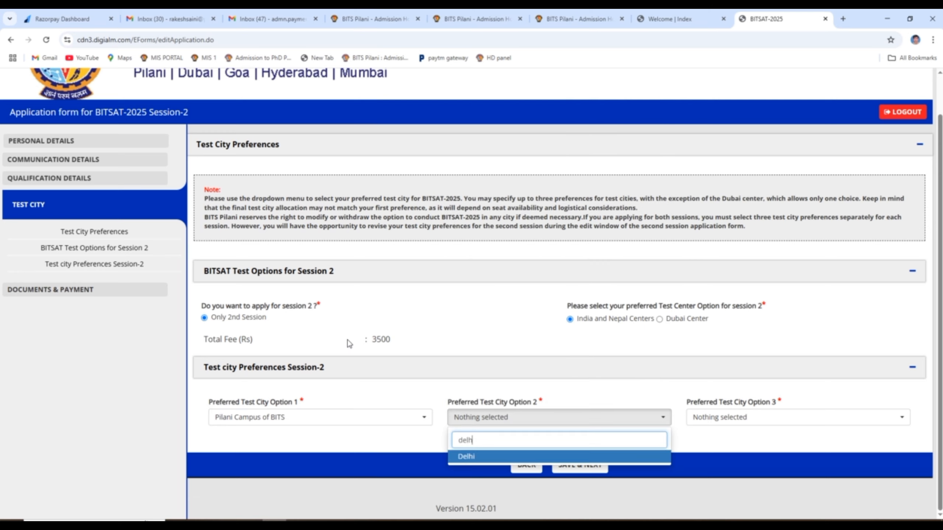
left_click(521, 456)
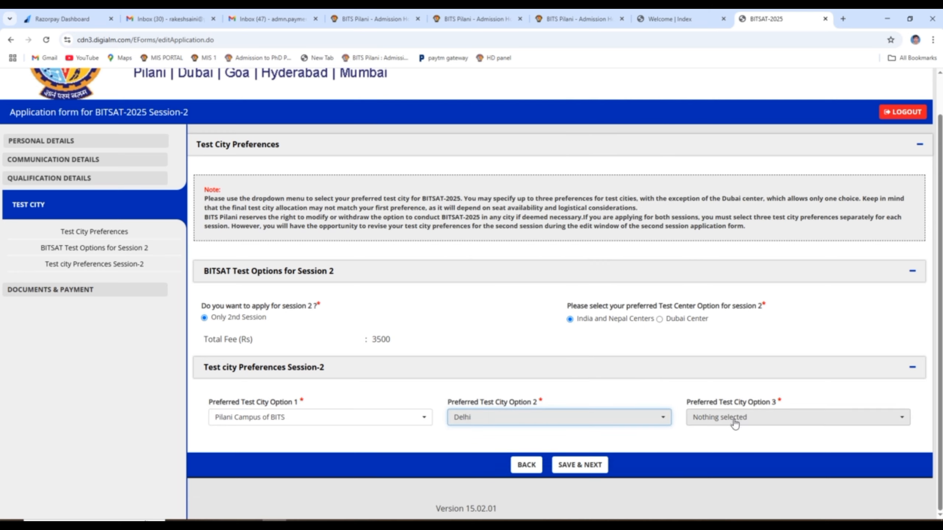
left_click(733, 417)
left_click(526, 417)
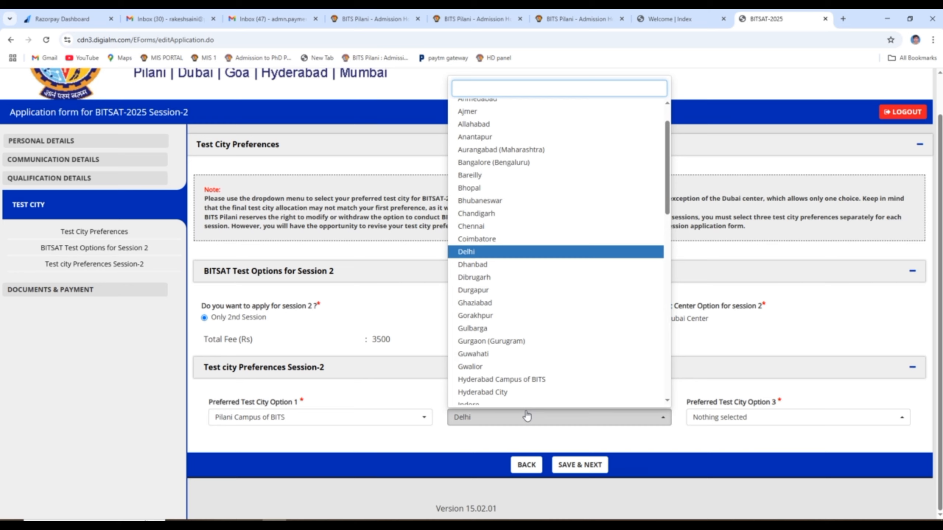
type("jaipu")
key("Return")
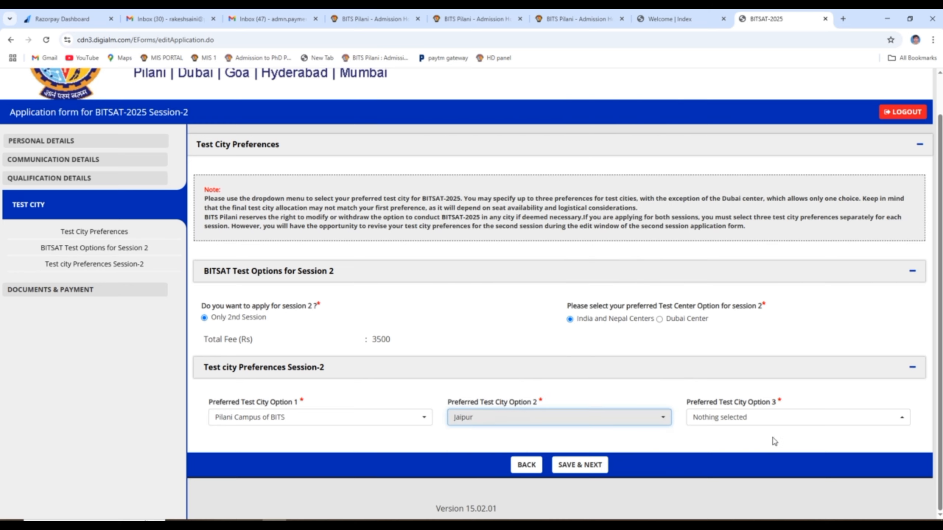
- Set Delhi as the third test city preference and save the choices
left_click(771, 418)
type("delh")
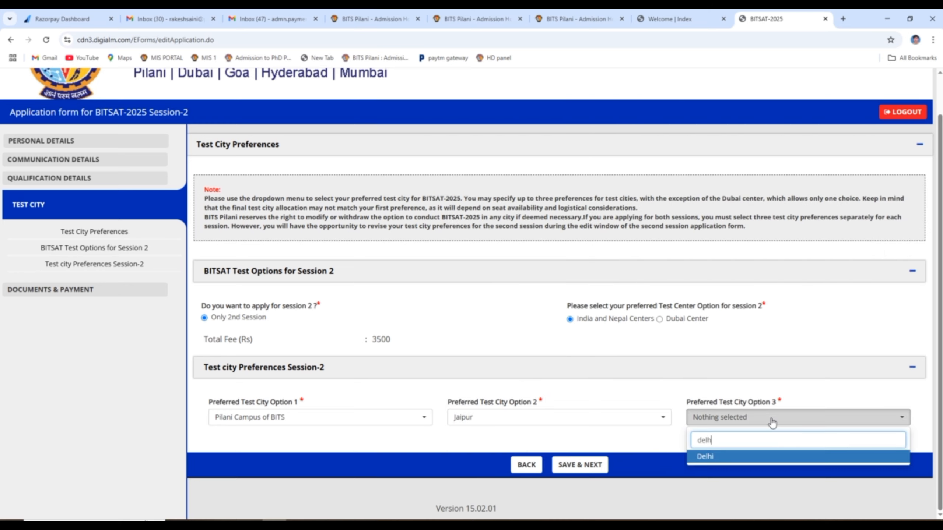
key("Return")
left_click(581, 466)
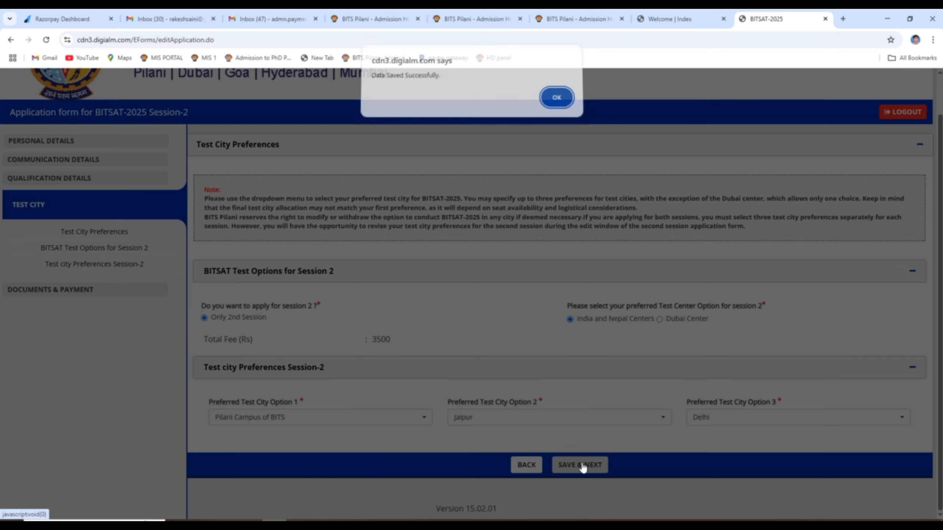
- Dismiss the data-saved notice and upload the applicant's passport-size photo JPG from the computer
left_click(556, 103)
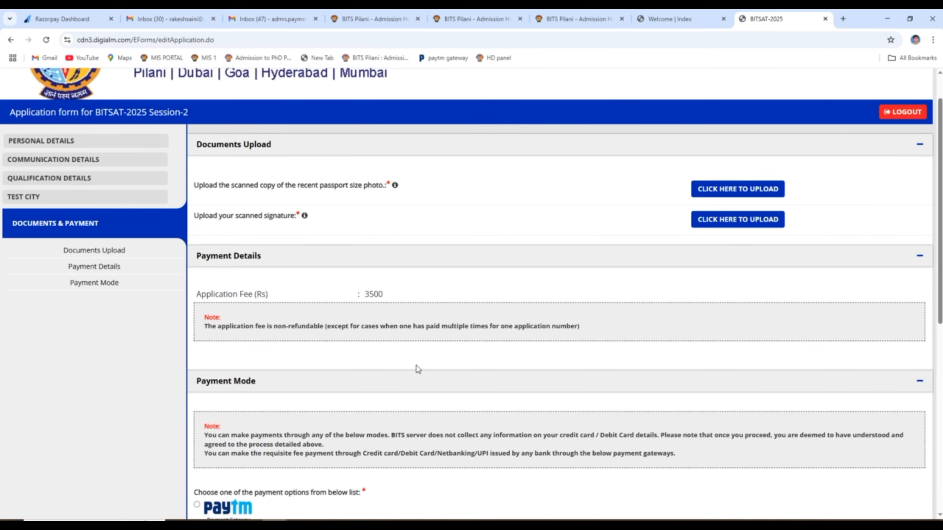
left_click(742, 189)
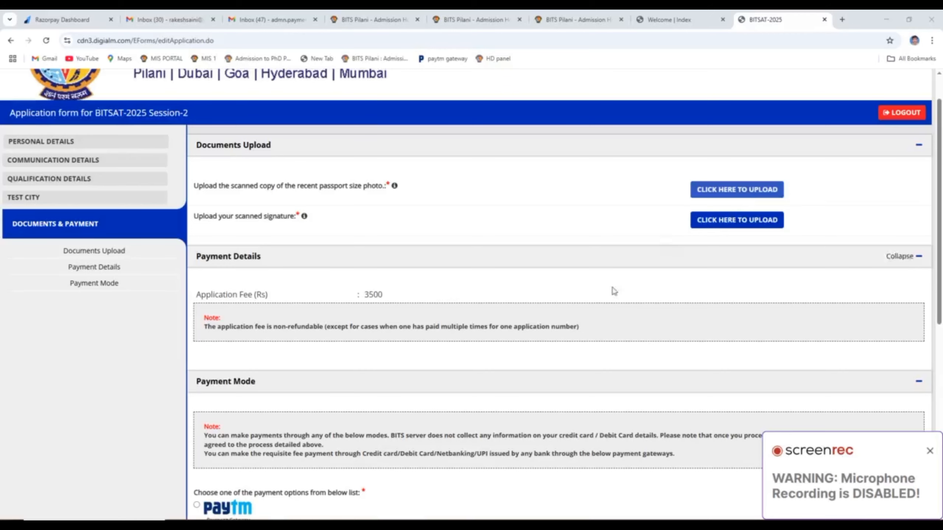
left_click(744, 190)
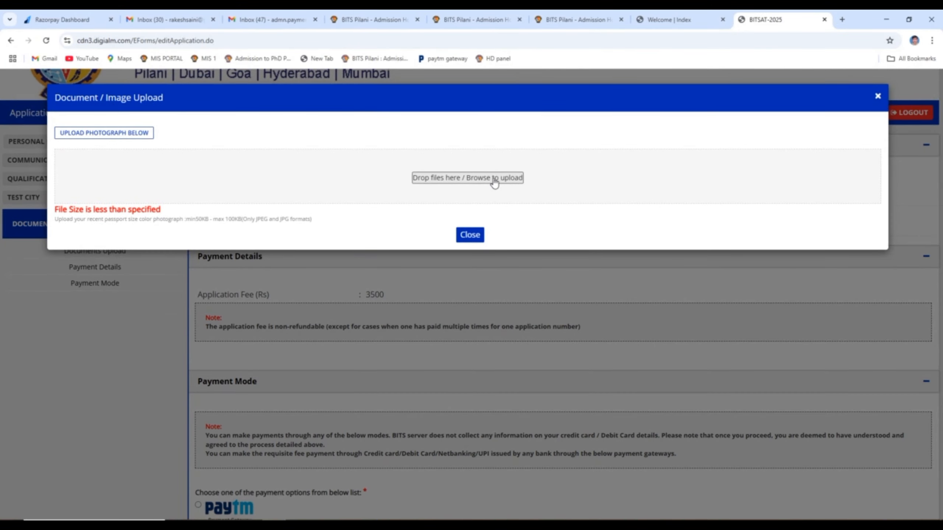
left_click(494, 179)
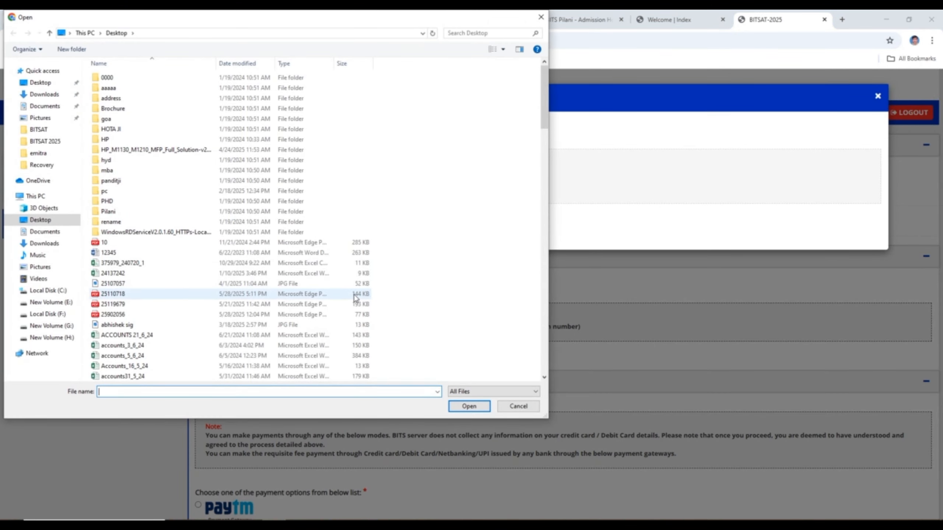
type("shivam")
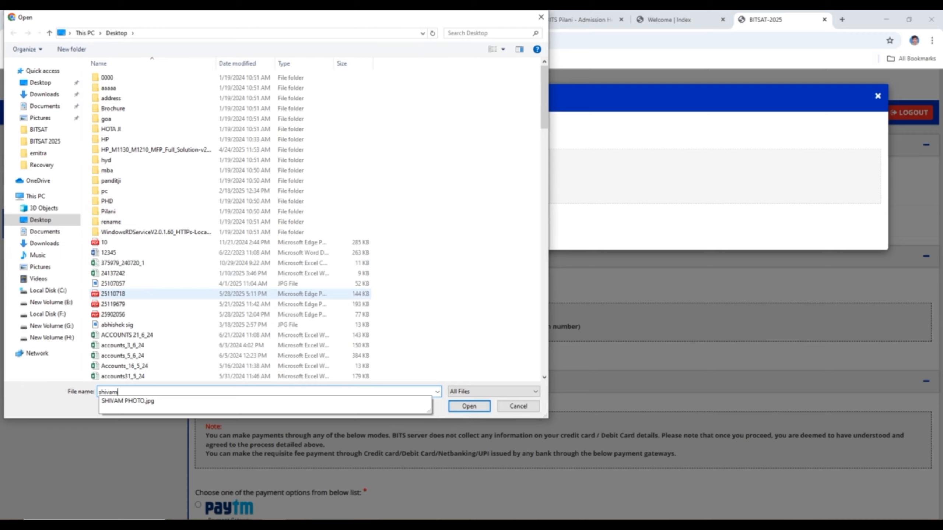
key("Down")
key("Return")
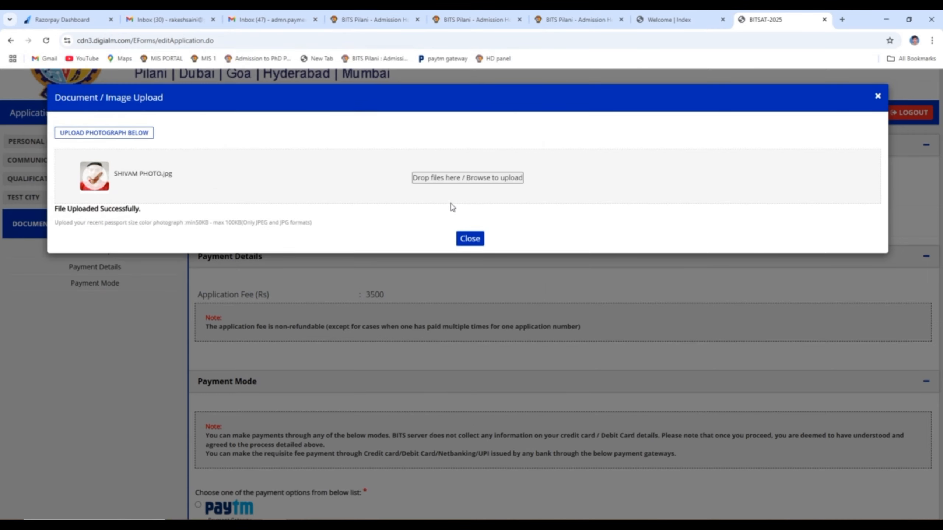
left_click(470, 238)
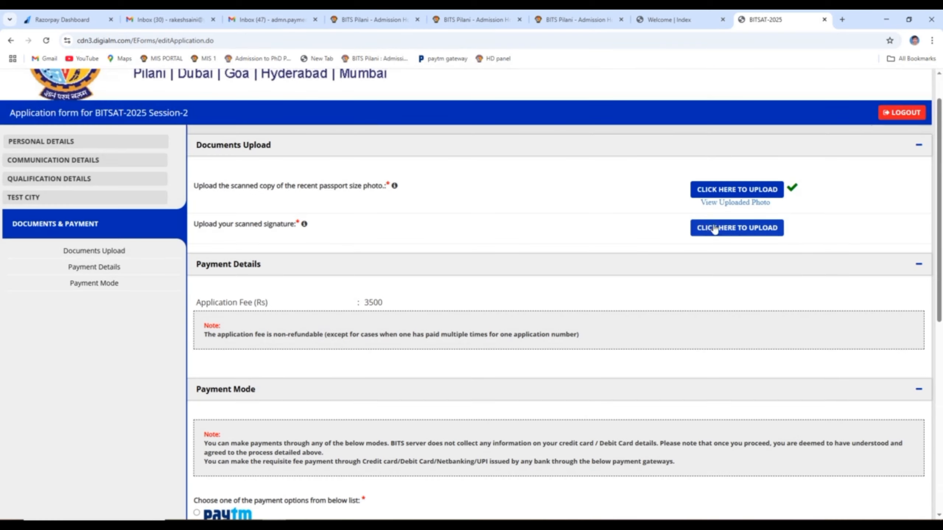
- Upload the applicant's scanned signature JPEG as the second required document
left_click(714, 228)
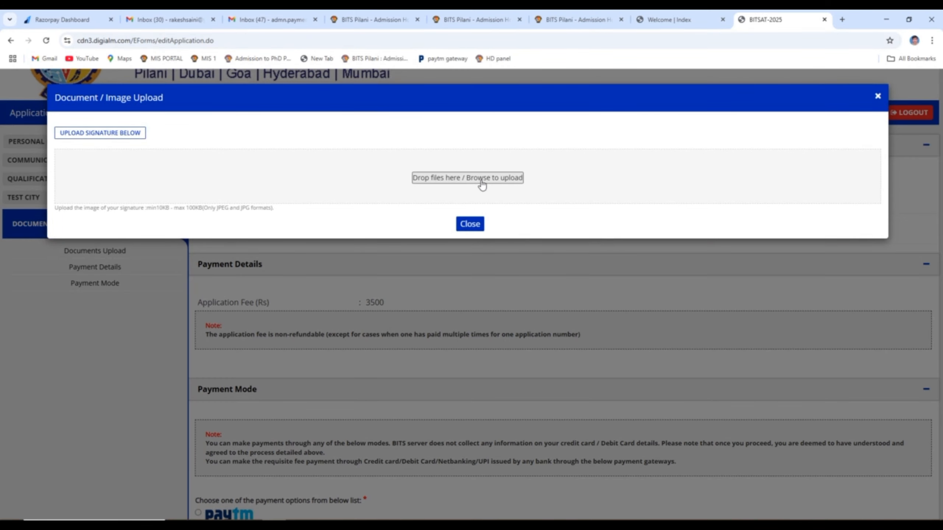
left_click(482, 179)
type("sog")
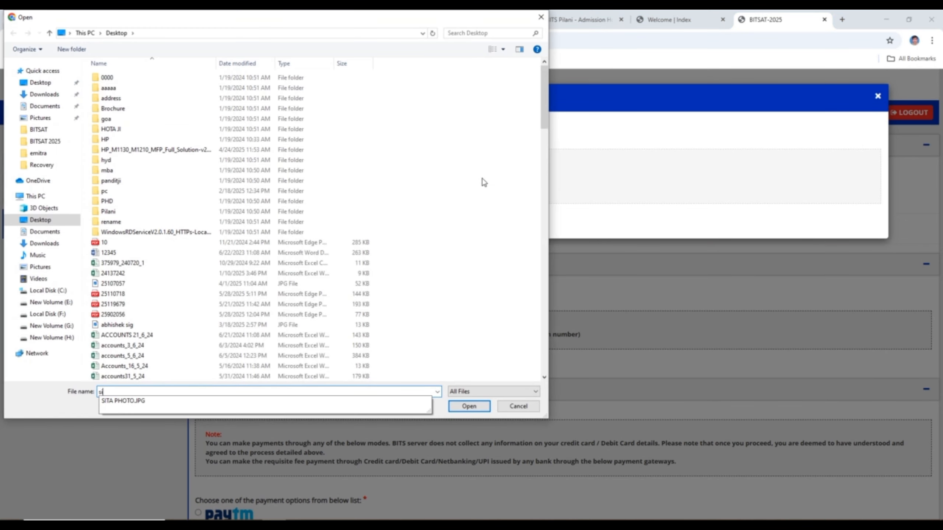
key("BackSpace")
key("BackSpace")
key("BackSpace")
type("rak")
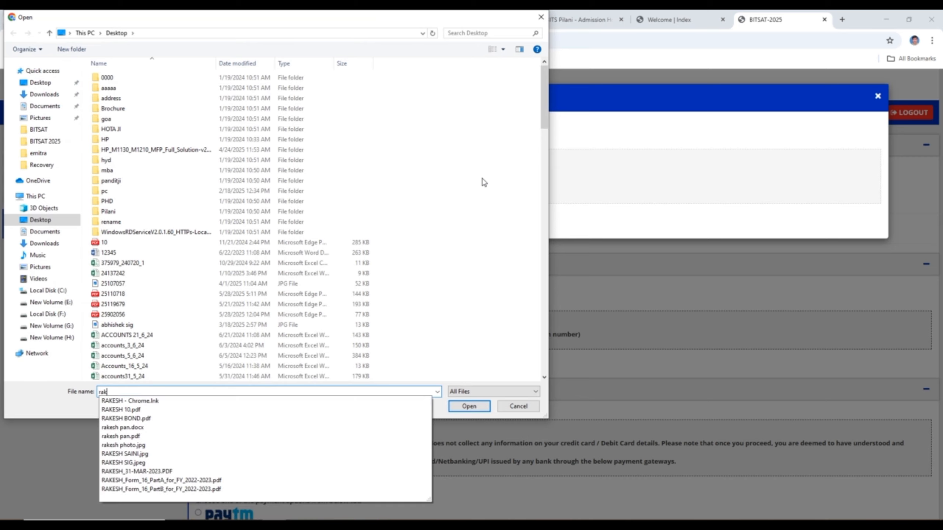
type("esh si")
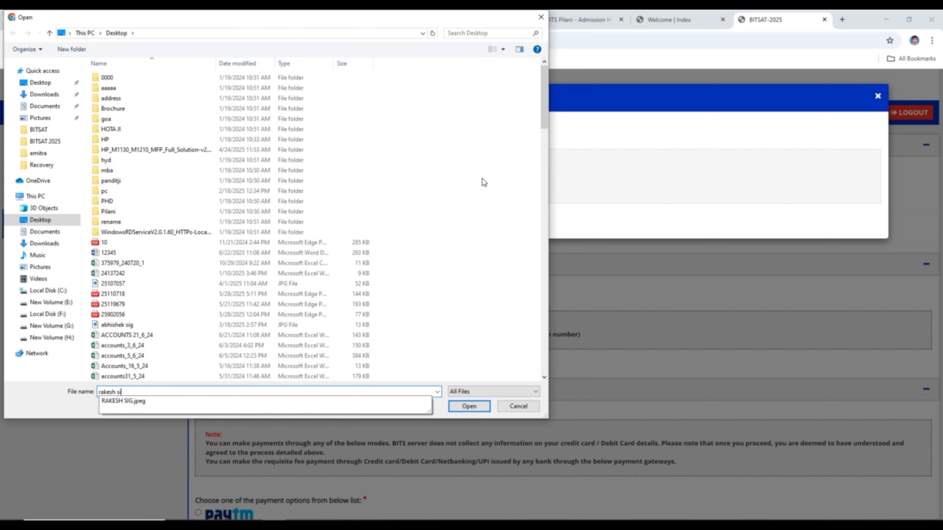
key("Down")
key("Return")
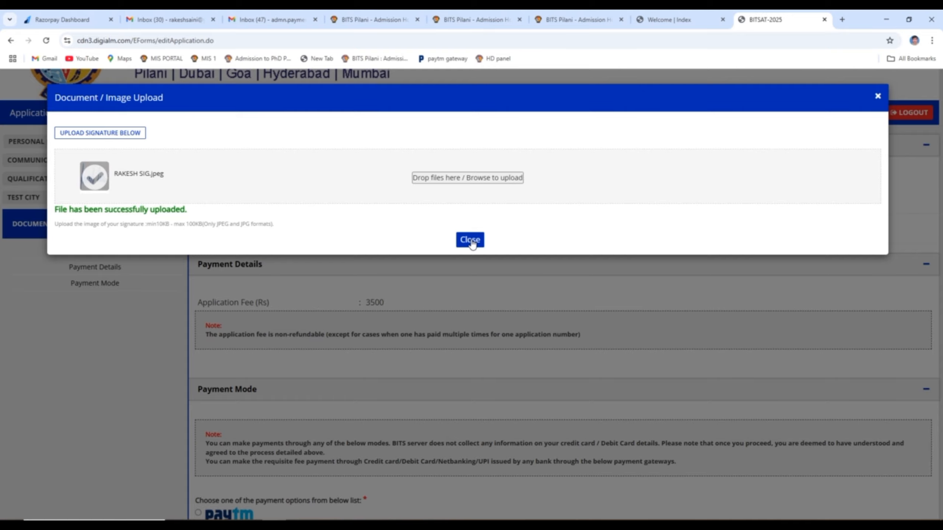
left_click(471, 240)
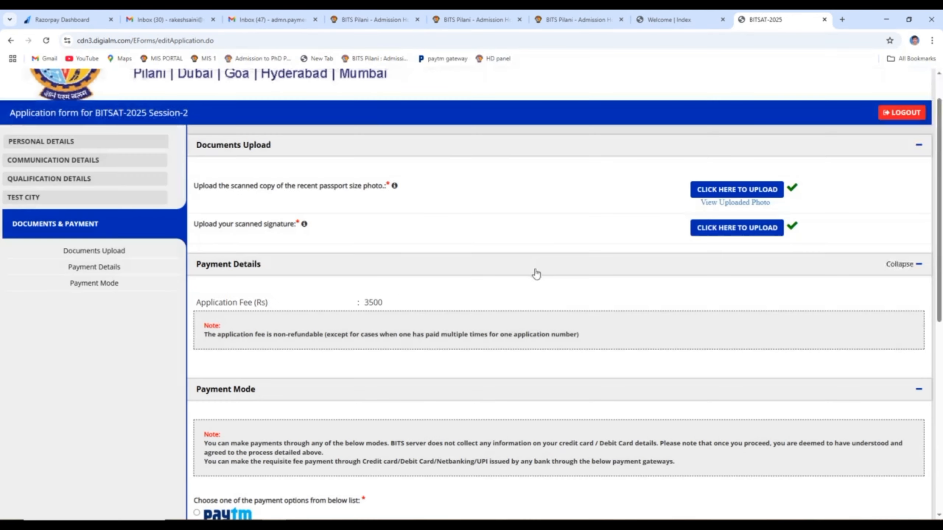
- Select PayUmoney as payment option and tick both the preview and declaration checkboxes
scroll(374, 324, "down", 5)
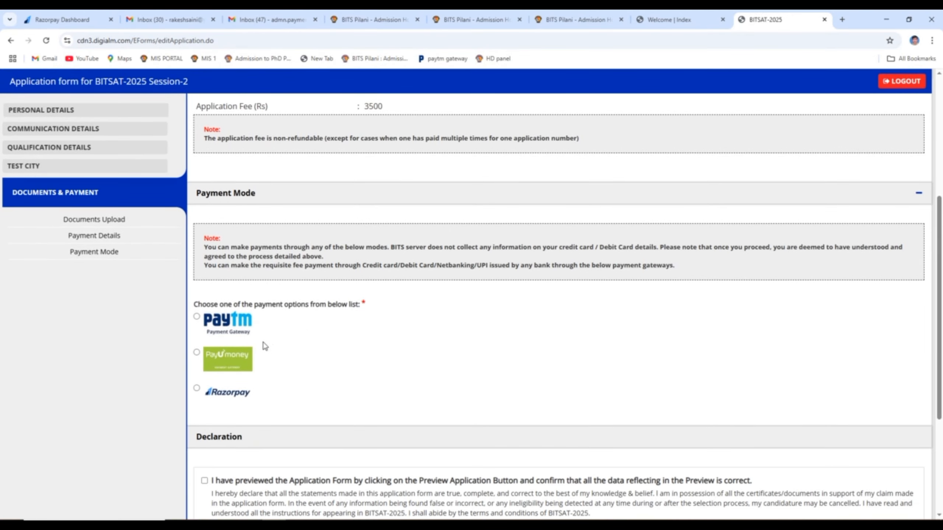
left_click(196, 353)
scroll(255, 467, "down", 4)
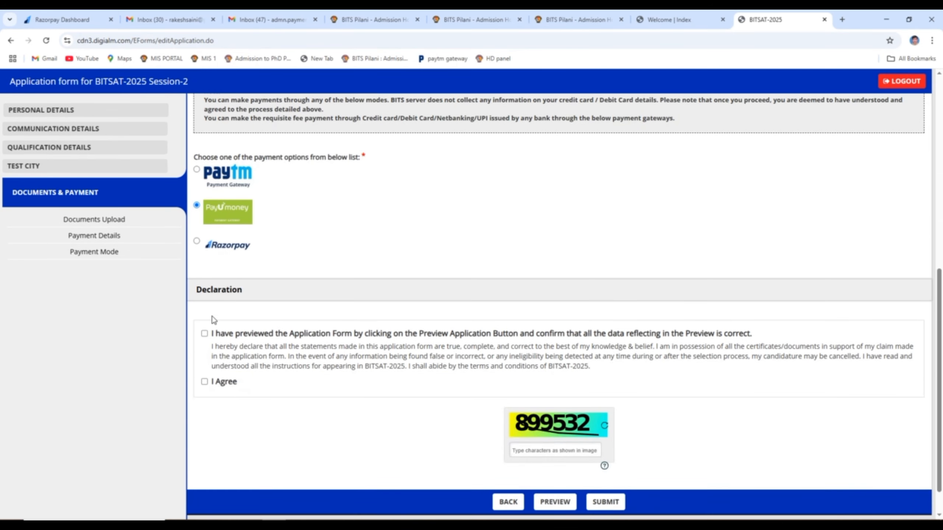
left_click(205, 334)
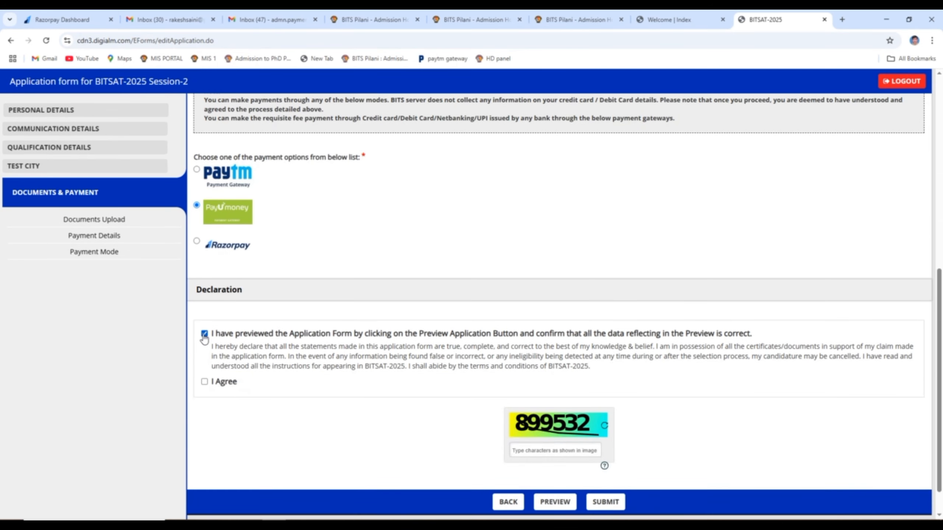
left_click(204, 383)
- Enter the captcha characters and submit the application for payment
scroll(592, 436, "down", 1)
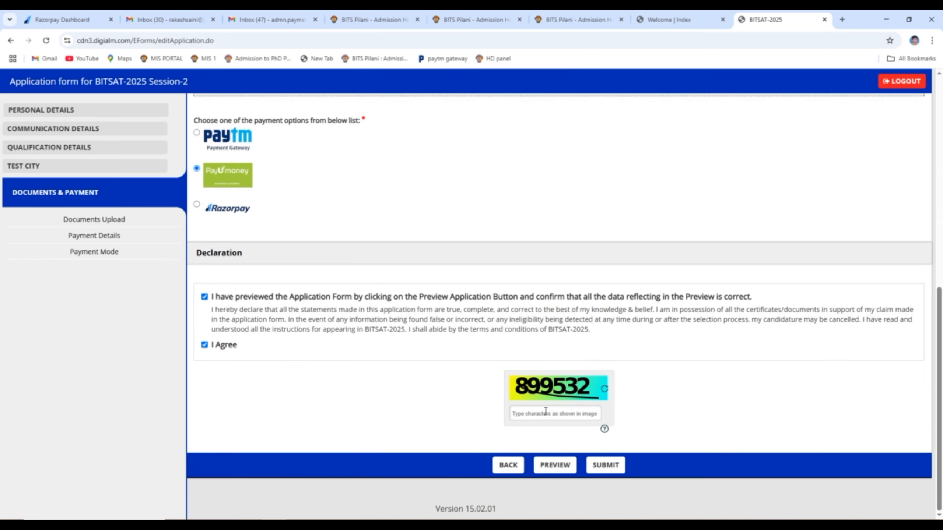
left_click(546, 411)
type("899532")
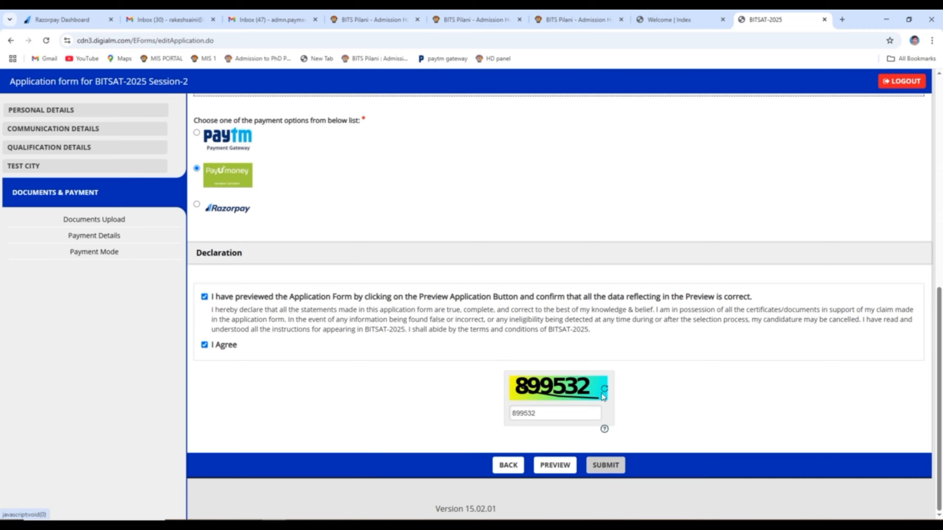
left_click(605, 467)
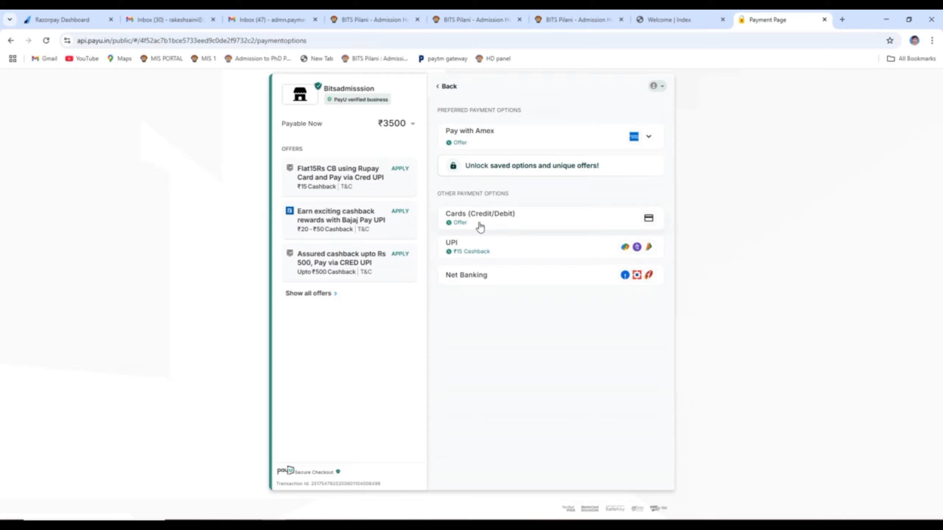
- Choose Cards (Credit/Debit) on PayU and begin entering the card number
left_click(516, 223)
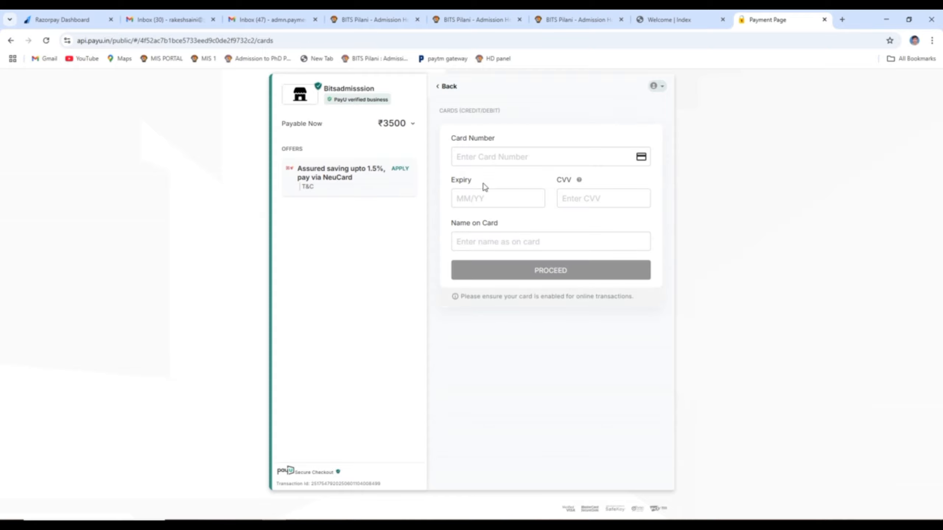
left_click(490, 157)
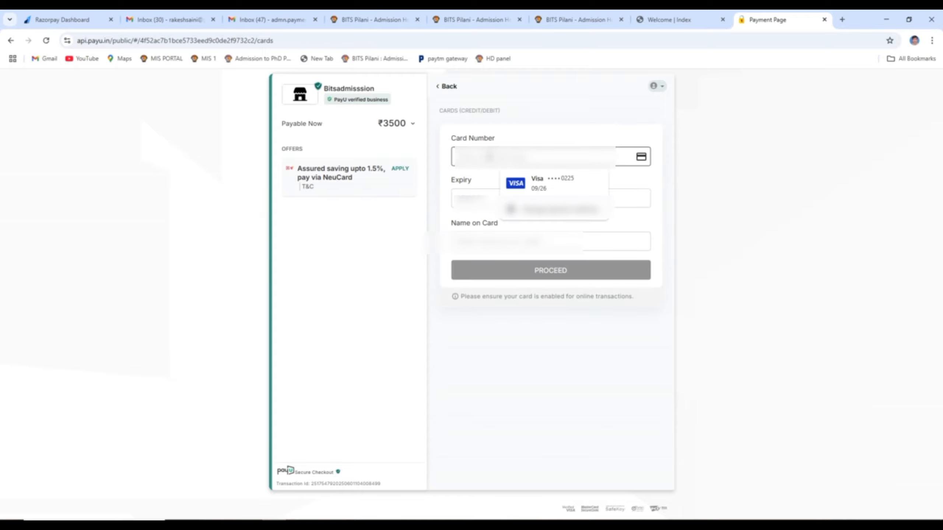
type("4•••")
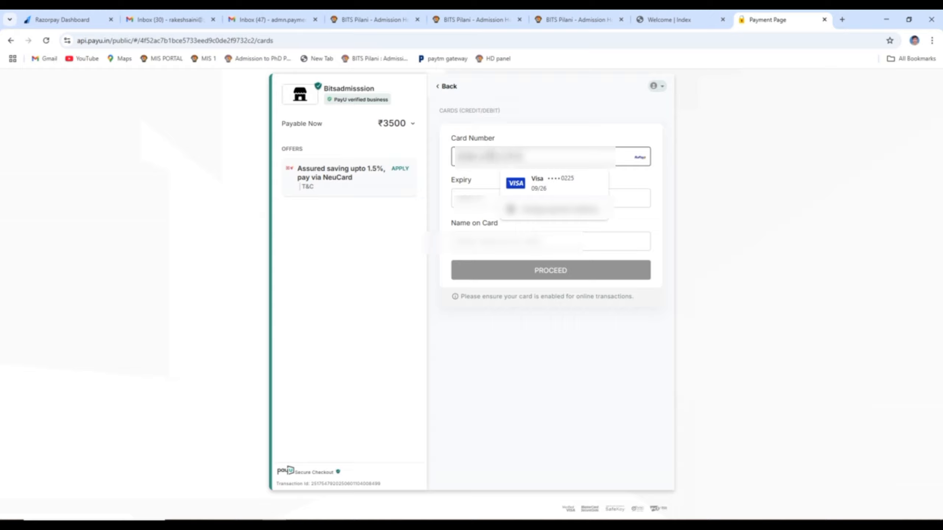
type("•••")
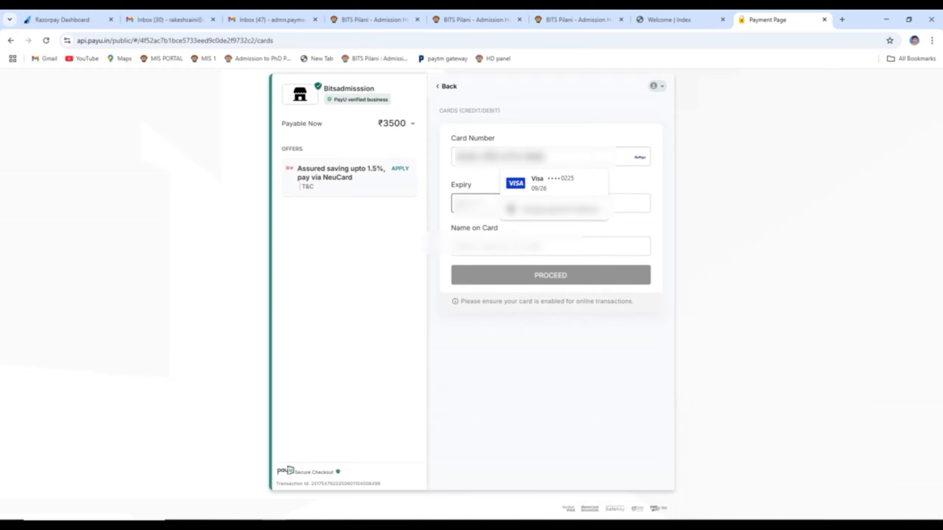